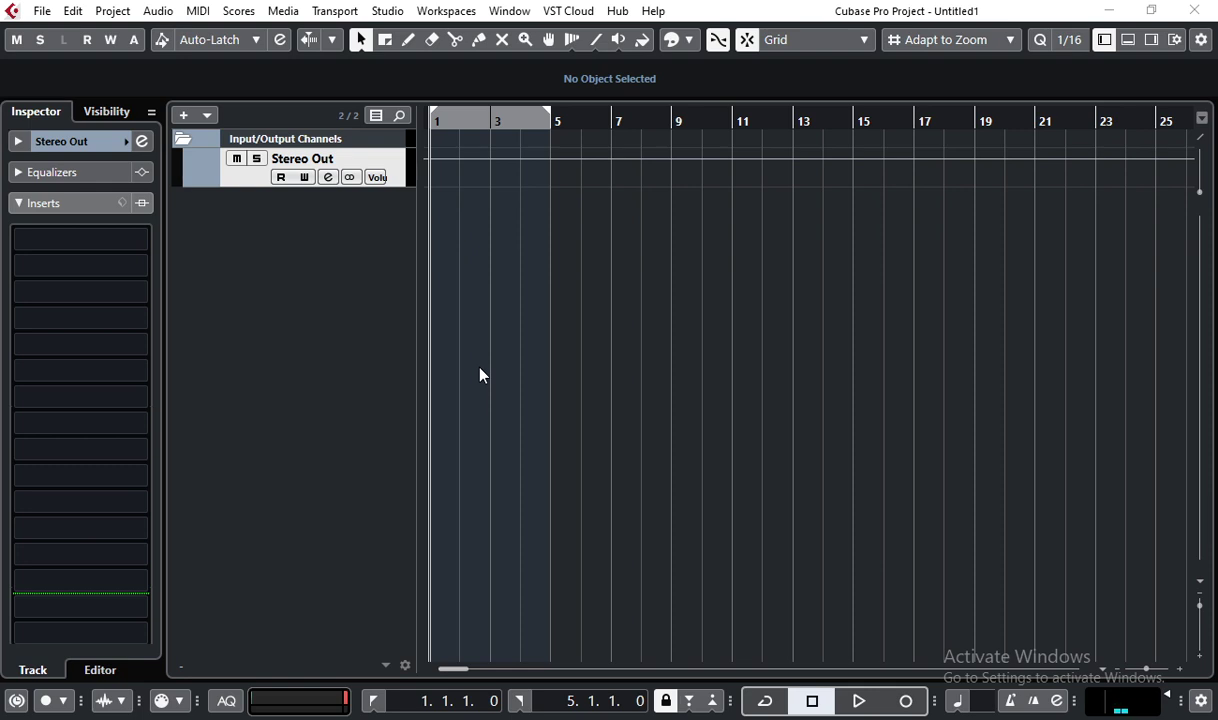
Check the audio device ports in Studio Setup
left_click(398, 12)
left_click(409, 333)
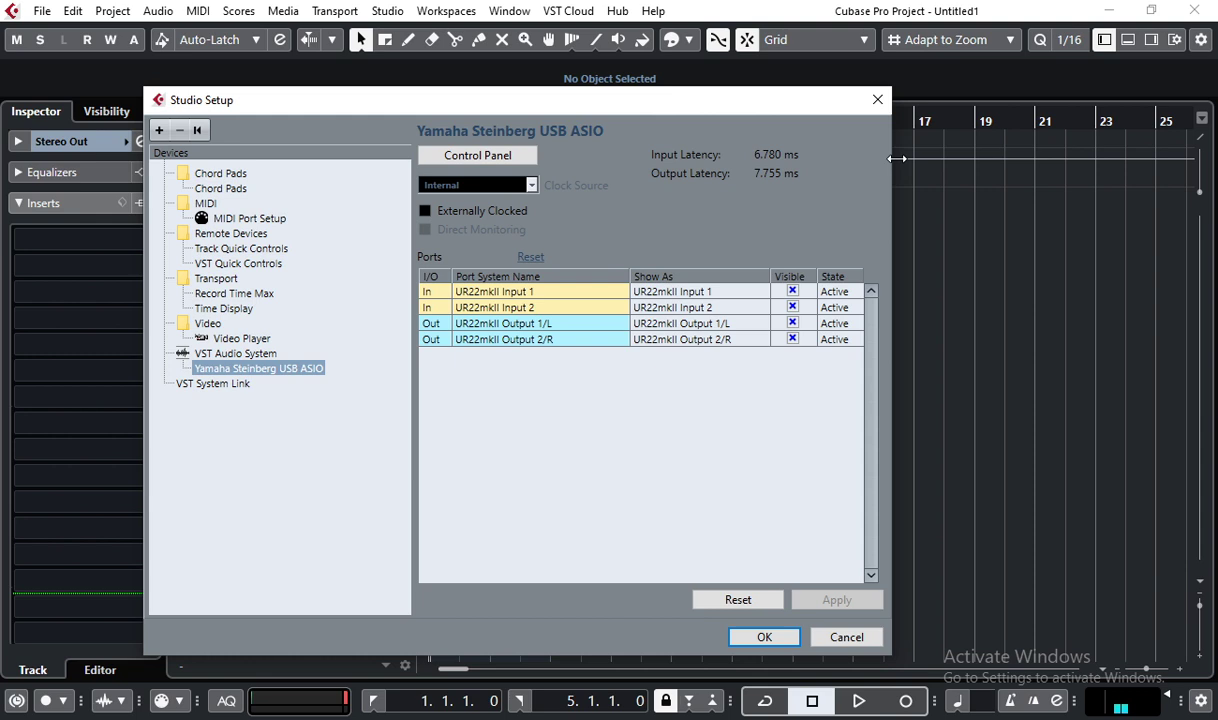
left_click(877, 100)
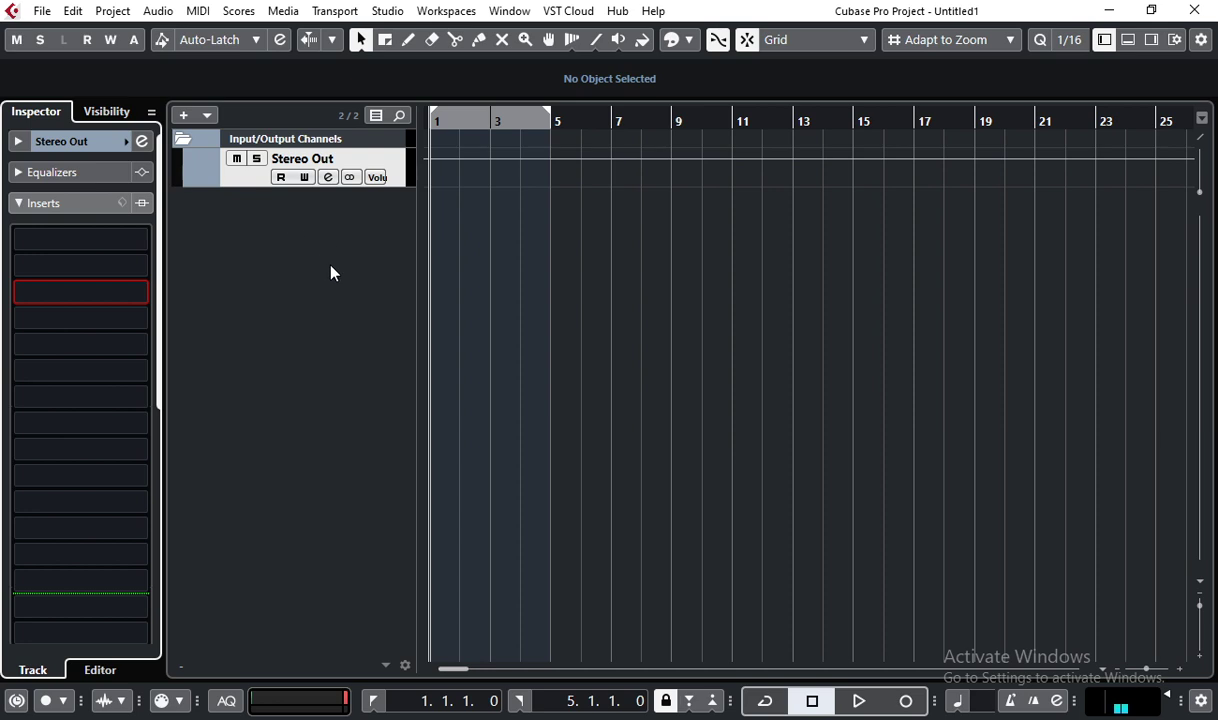
Bring in the two instrument tracks, route both channel outputs to Stereo Out, and audition from bar 1
key("ctrl+z")
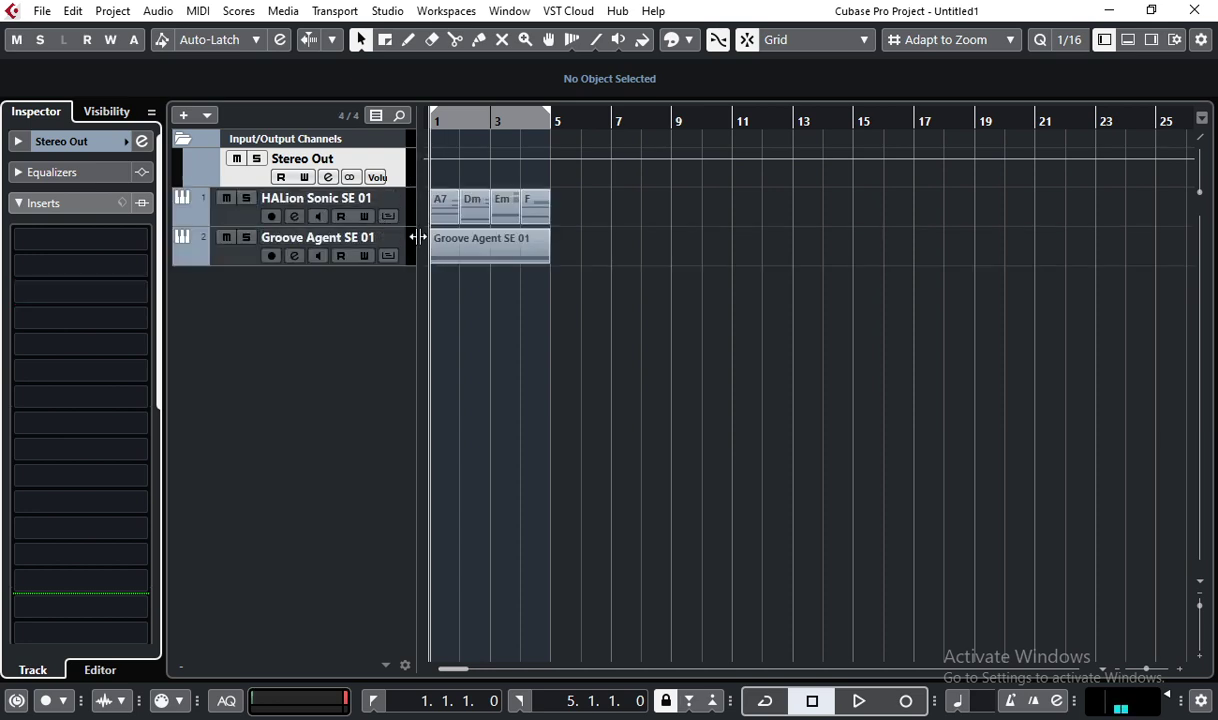
key("space")
key("space")
left_click(232, 212)
key("F3")
left_click(625, 222)
left_click(660, 305)
left_click(720, 225)
left_click(755, 304)
key("F3")
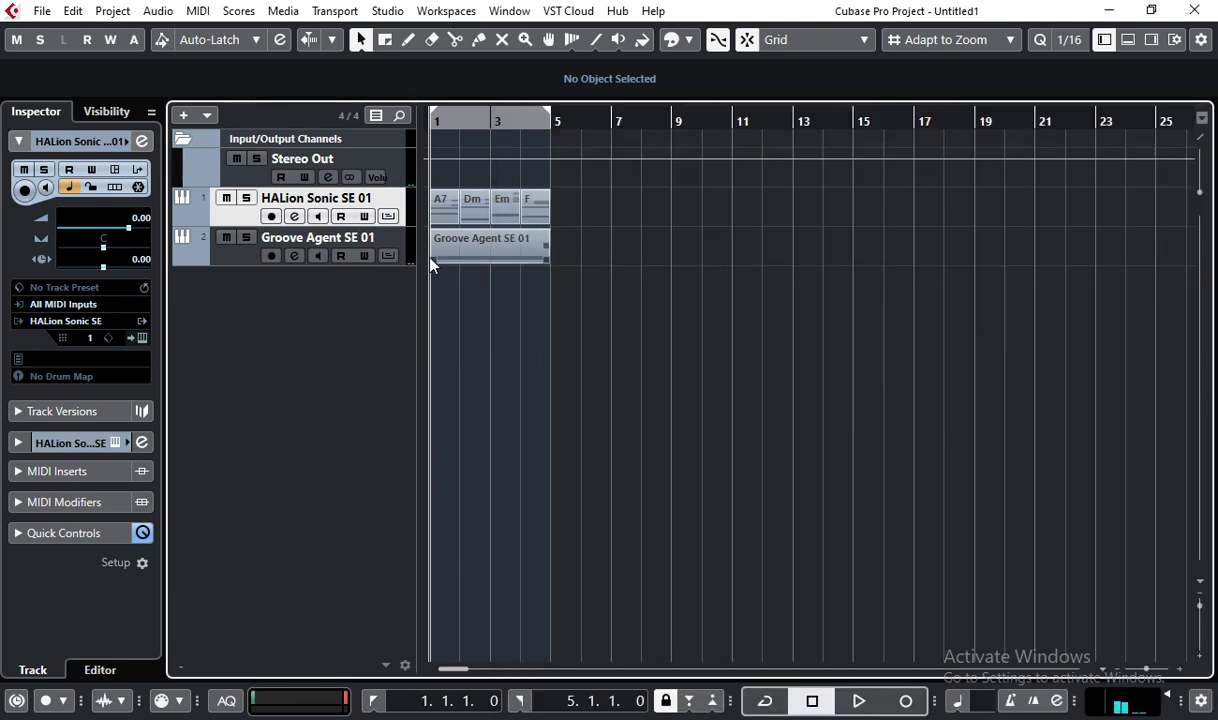
key("space")
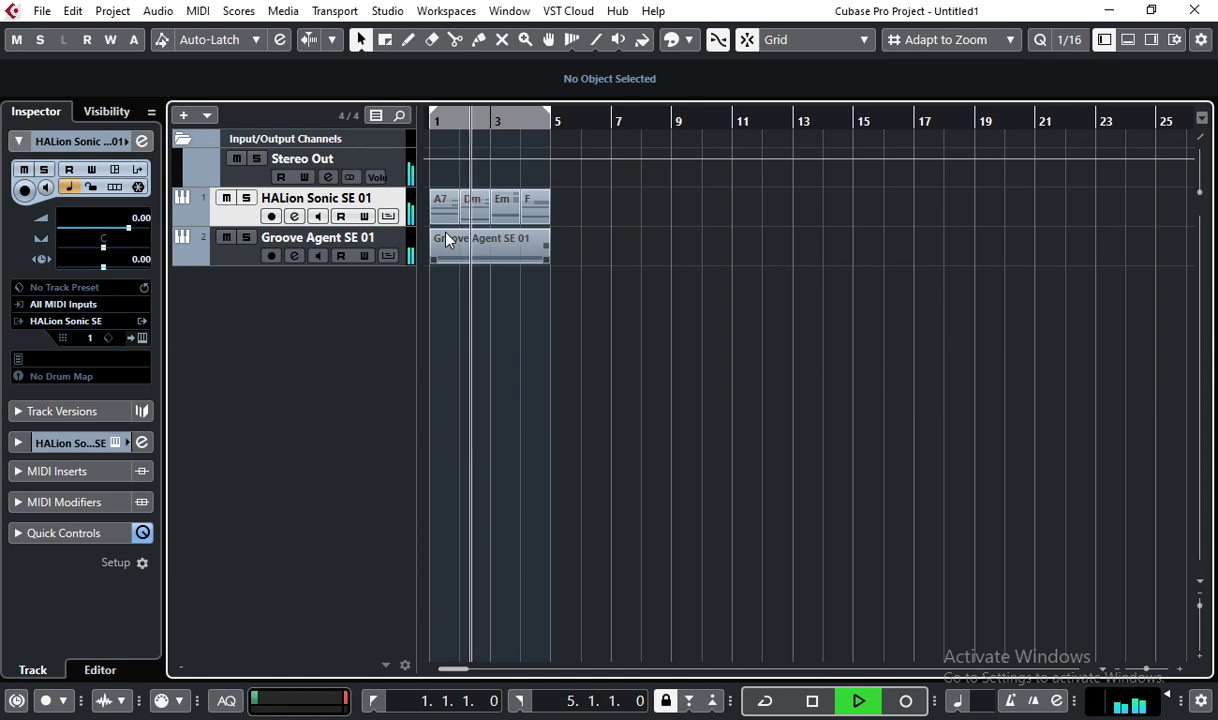
key("space")
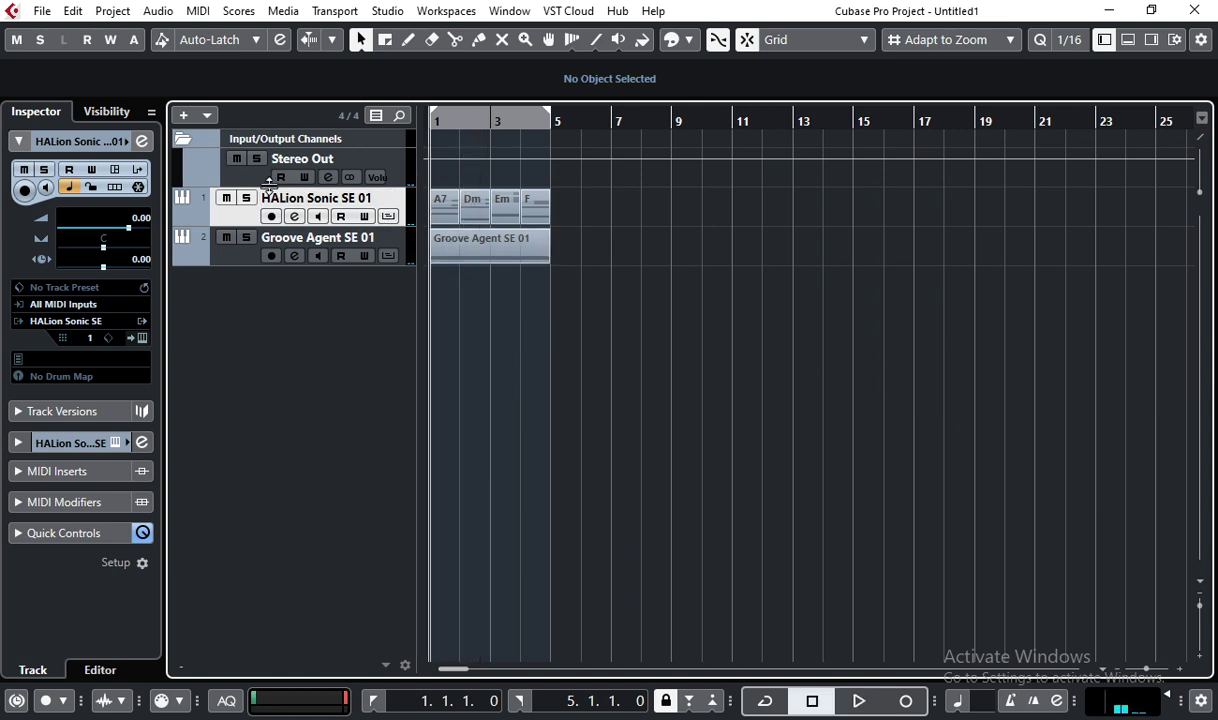
Insert Maximizer into insert slot 5 of the Stereo Out channel
left_click(257, 182)
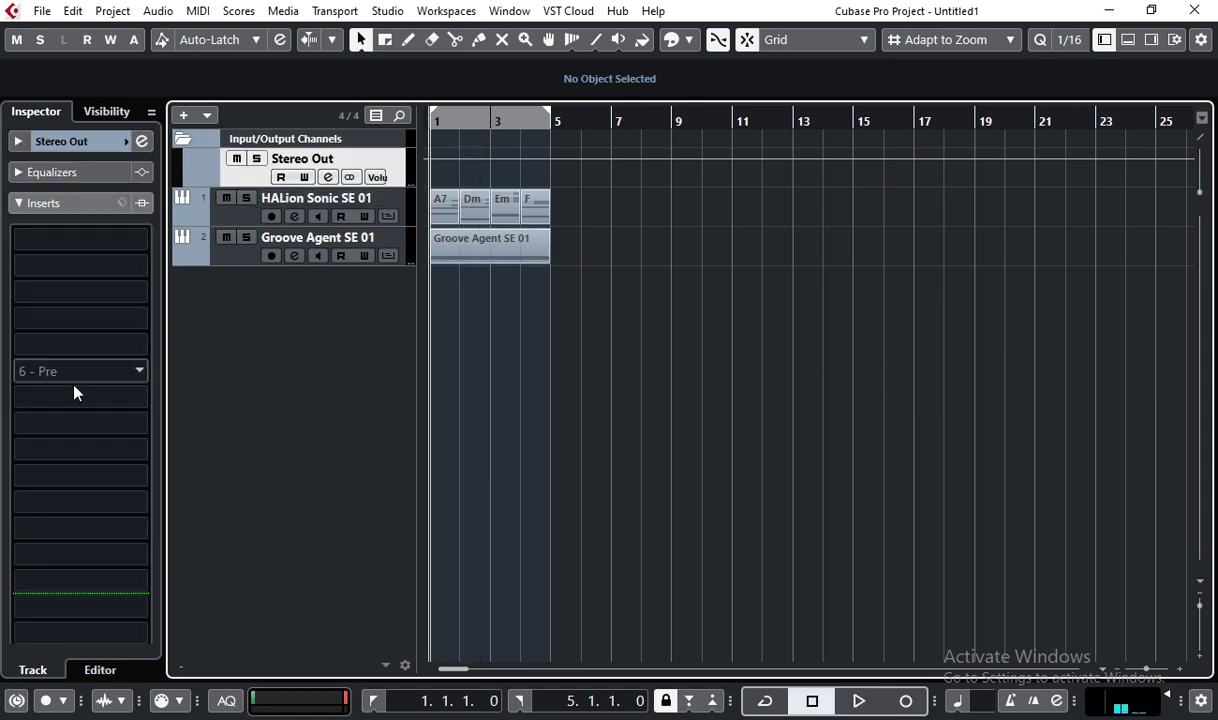
left_click(75, 350)
type("max")
left_click(99, 409)
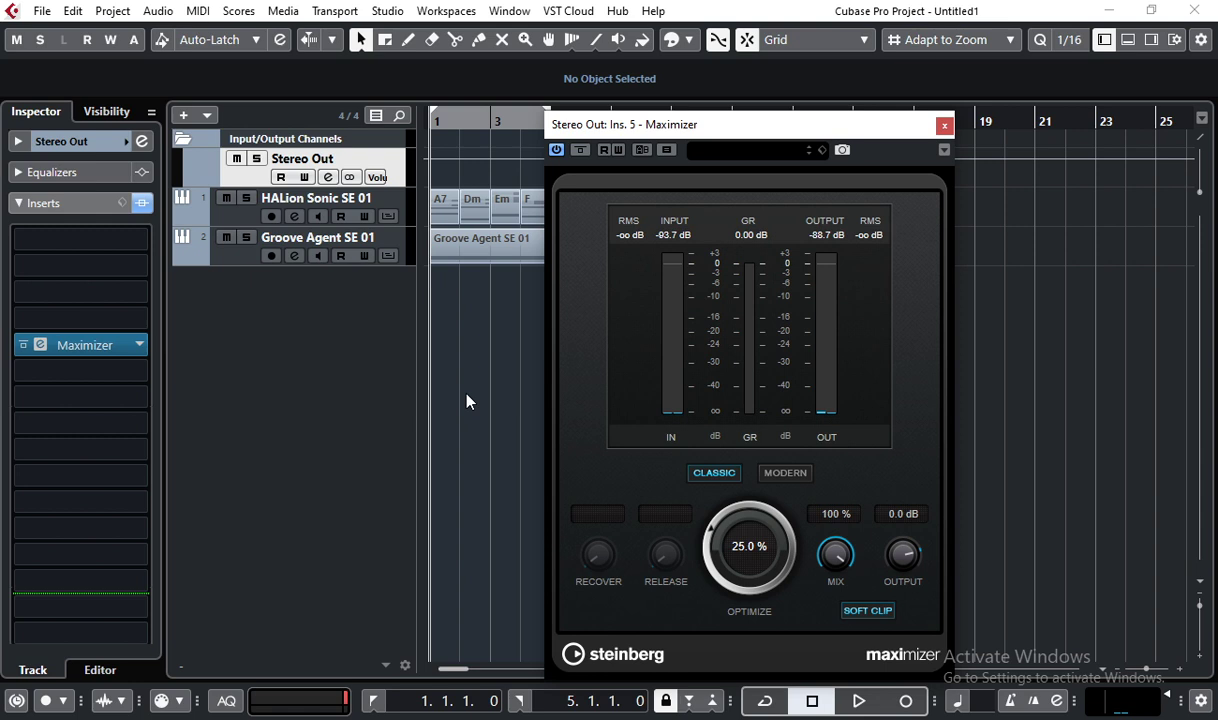
left_click(944, 125)
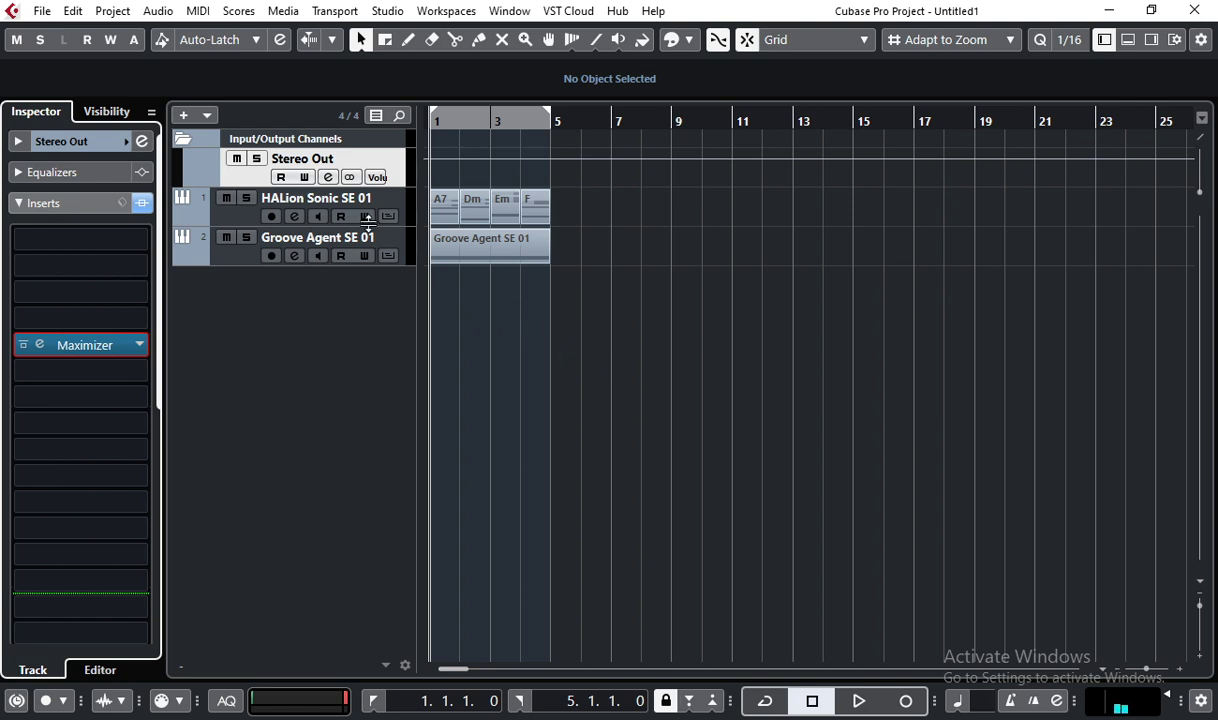
Import the reference song Vulfpeck - Beastly as an audio file
left_click(42, 11)
mouse_move(75, 281)
left_click(330, 281)
left_click(731, 549)
left_click(603, 398)
Delete the stray Vulfpeck event at bar 5
left_click(584, 293)
key("Delete")
left_click(245, 295)
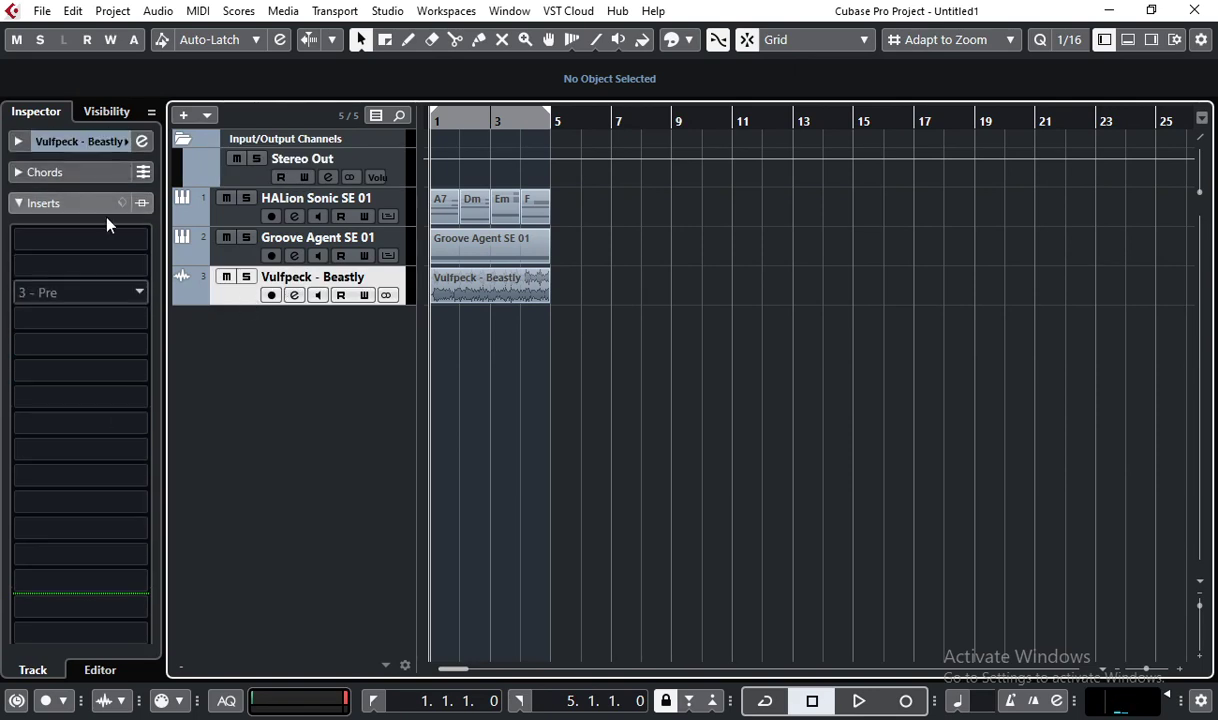
Check each track in turn, ending on Stereo Out to show its Maximizer
left_click(233, 250)
left_click(231, 215)
left_click(244, 299)
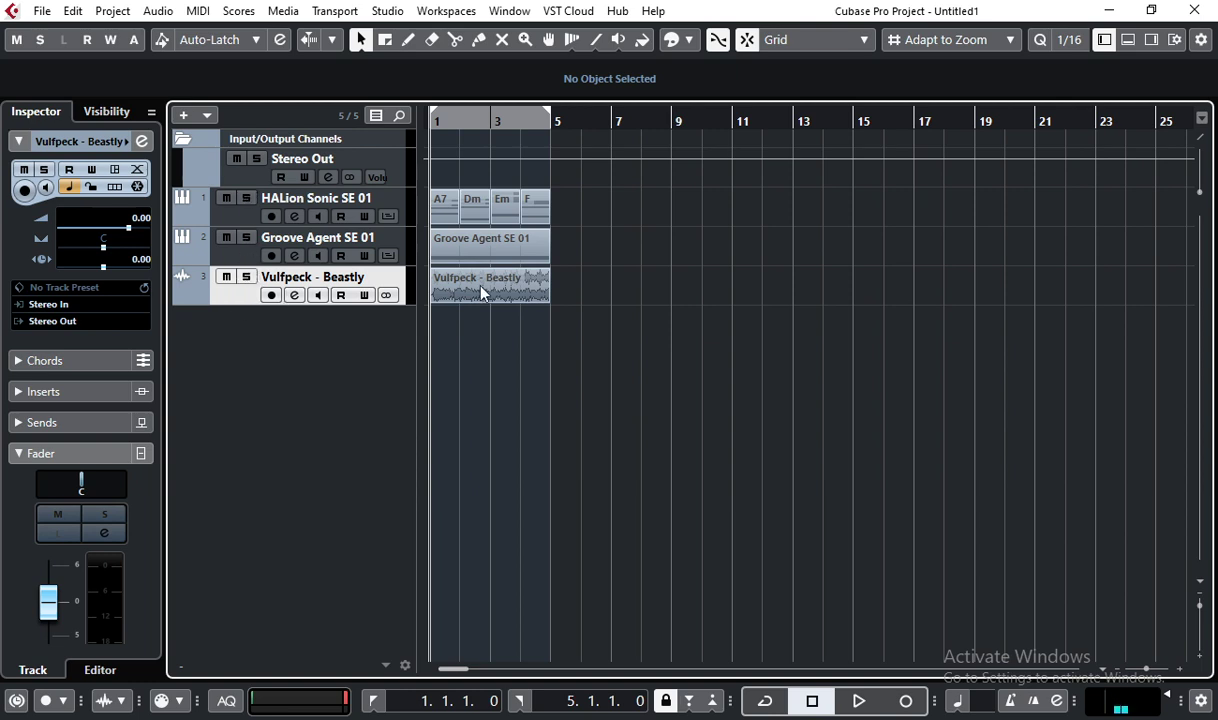
left_click(220, 168)
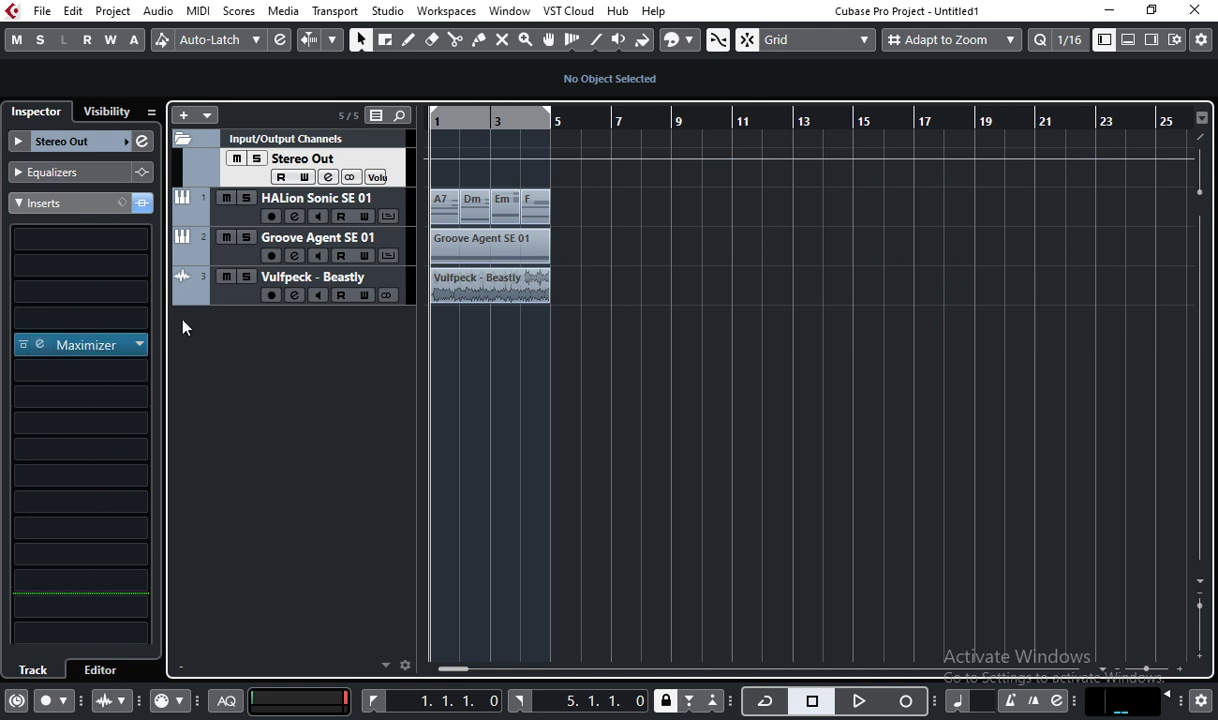
Add Stereo Out 2 on UR22mkII outputs 1/L and 2/R in Audio Connections
left_click(240, 303)
key("F4")
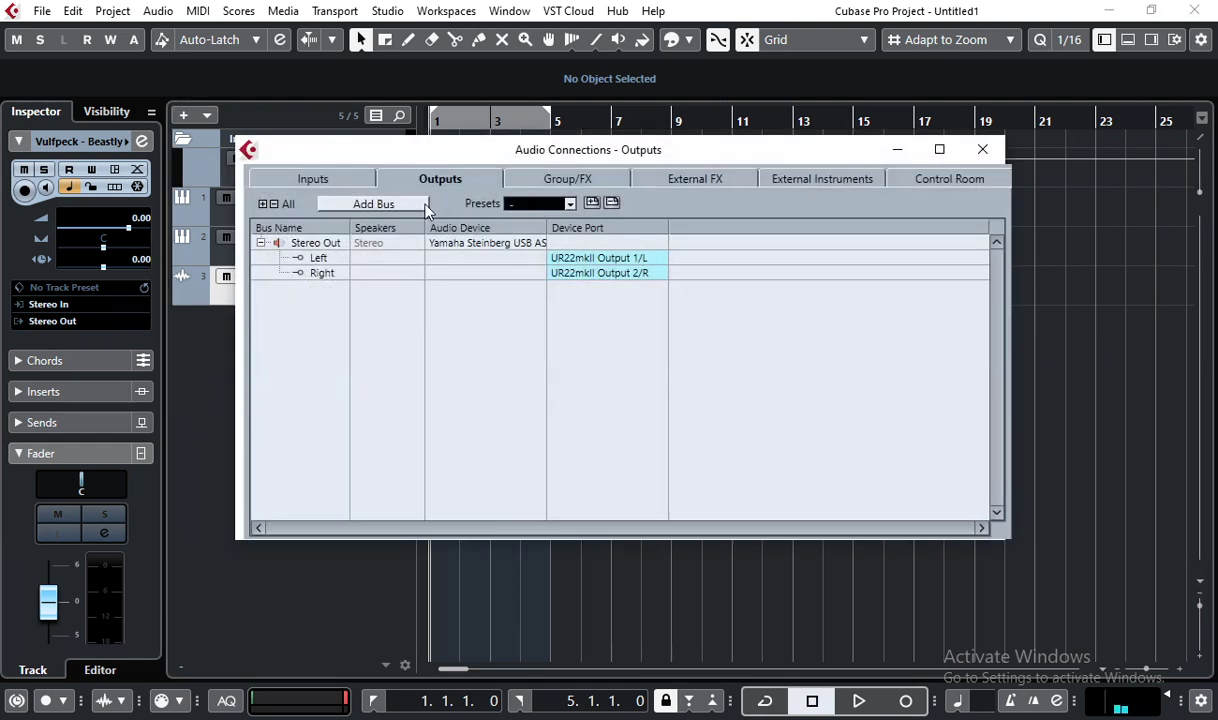
left_click(385, 206)
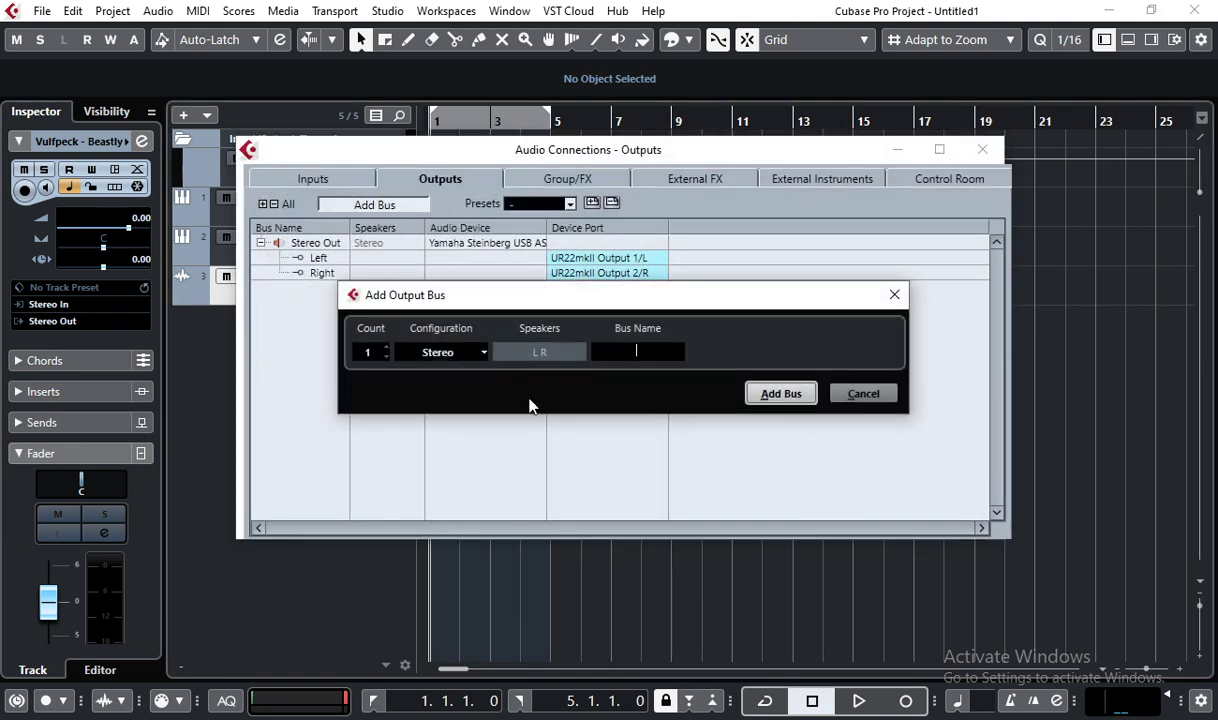
left_click(779, 393)
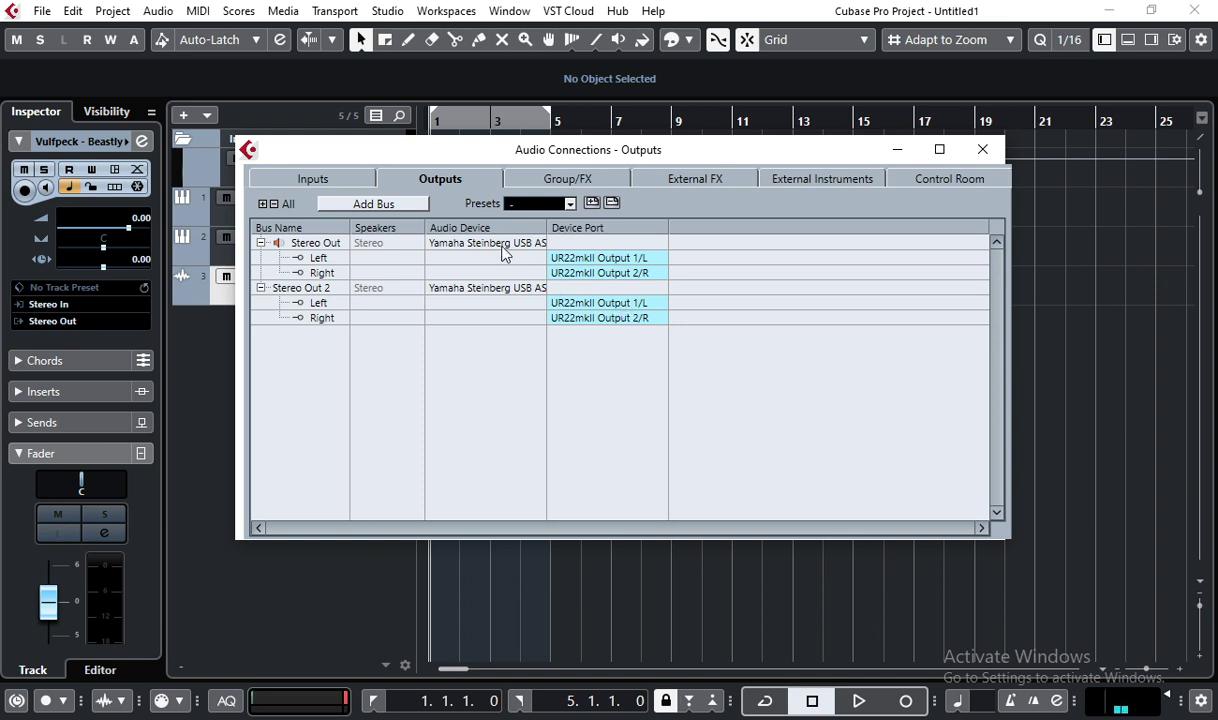
left_click(982, 149)
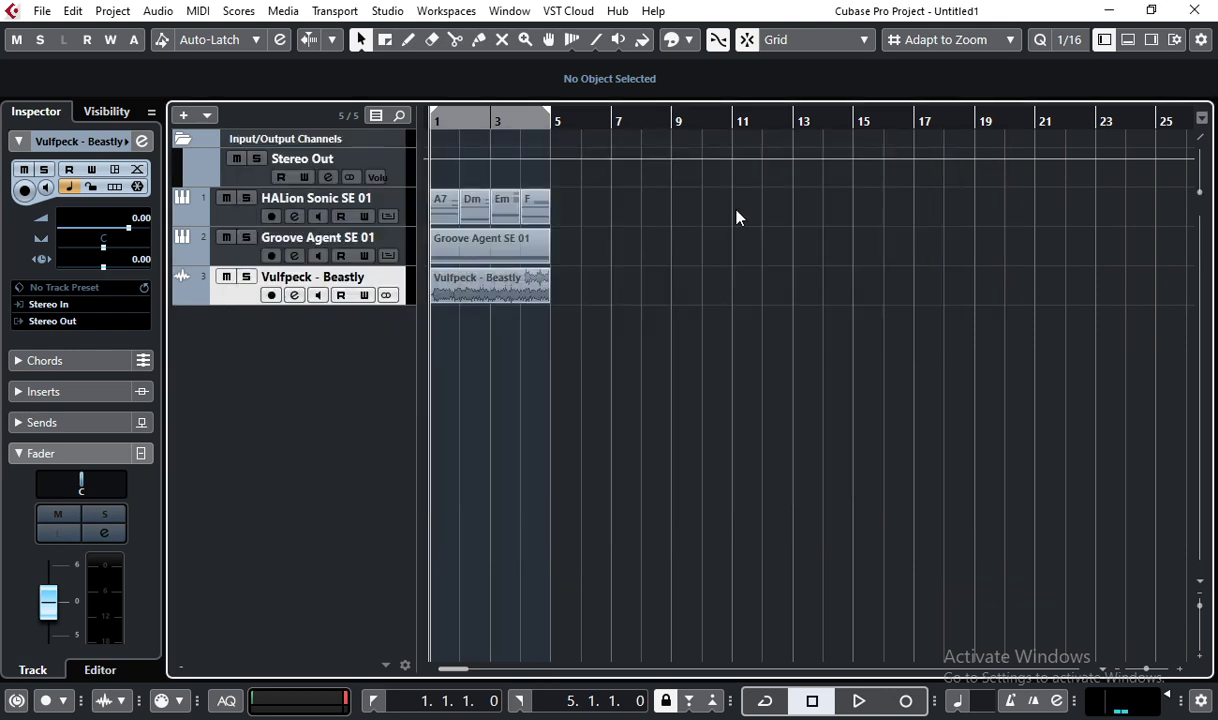
Route the Vulfpeck - Beastly track's output to Stereo Out 2 and mute it
left_click(116, 322)
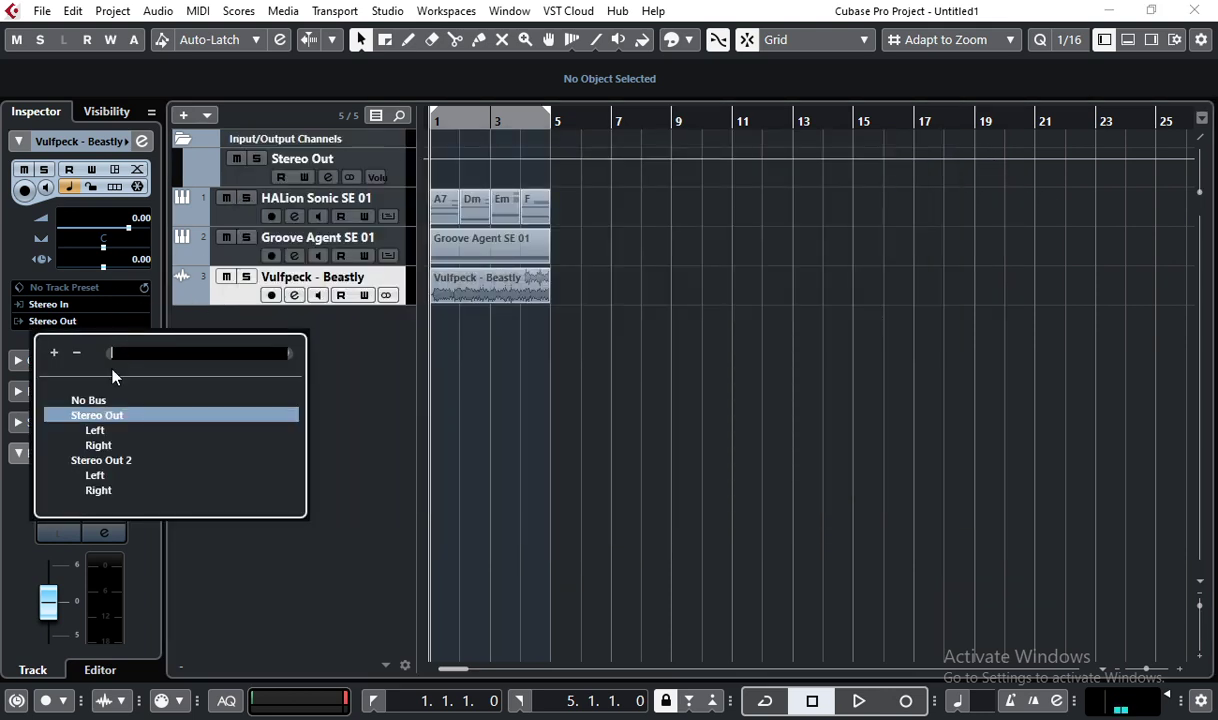
left_click(100, 461)
left_click(226, 277)
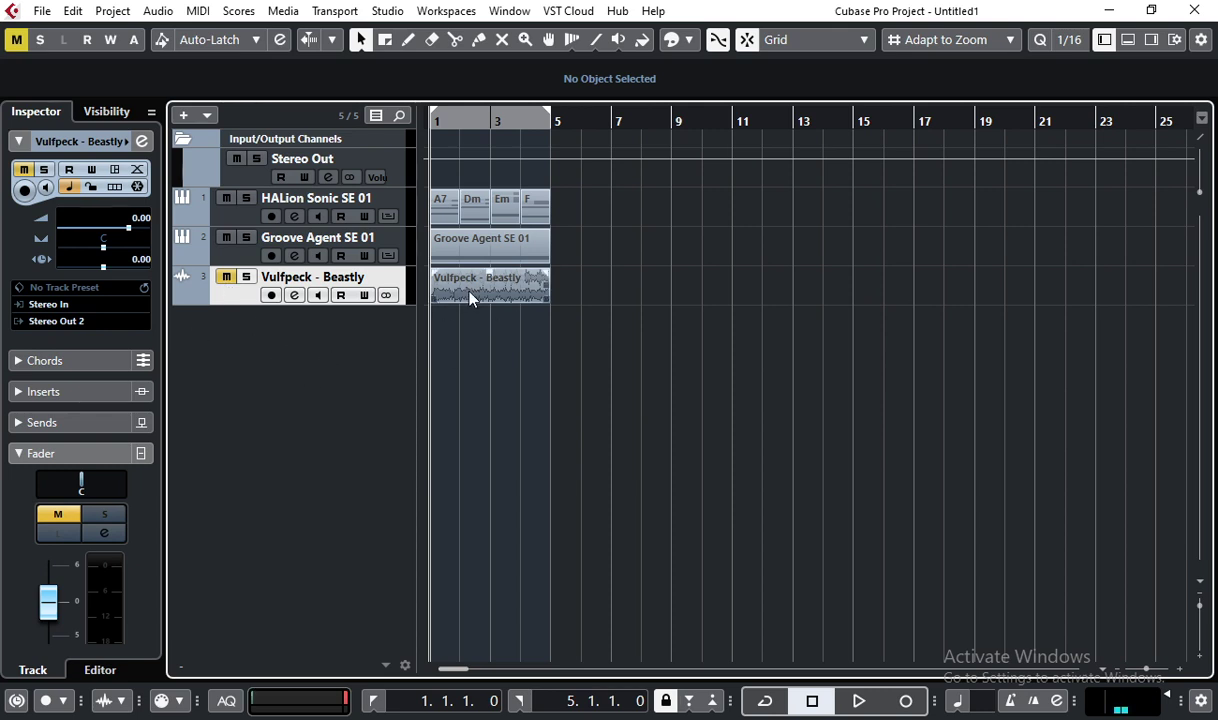
Check each track and the Stereo Out Maximizer, then reselect the Vulfpeck track
left_click(238, 248)
left_click(237, 212)
left_click(243, 298)
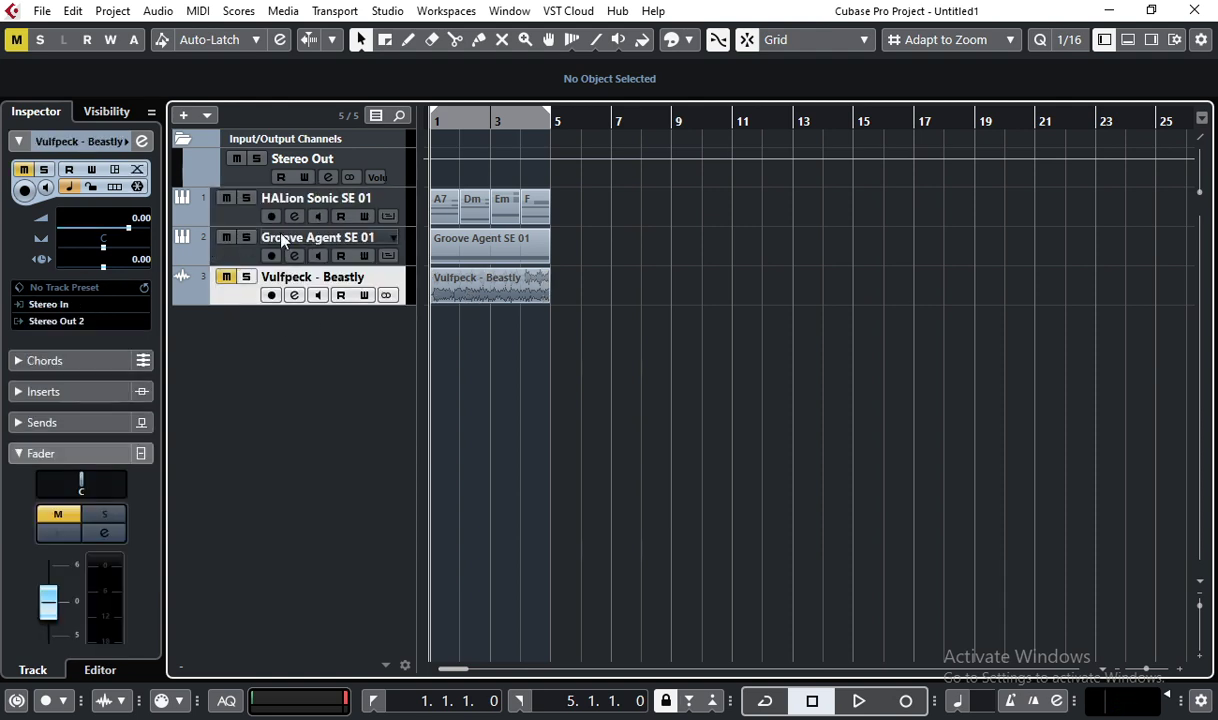
left_click(248, 182)
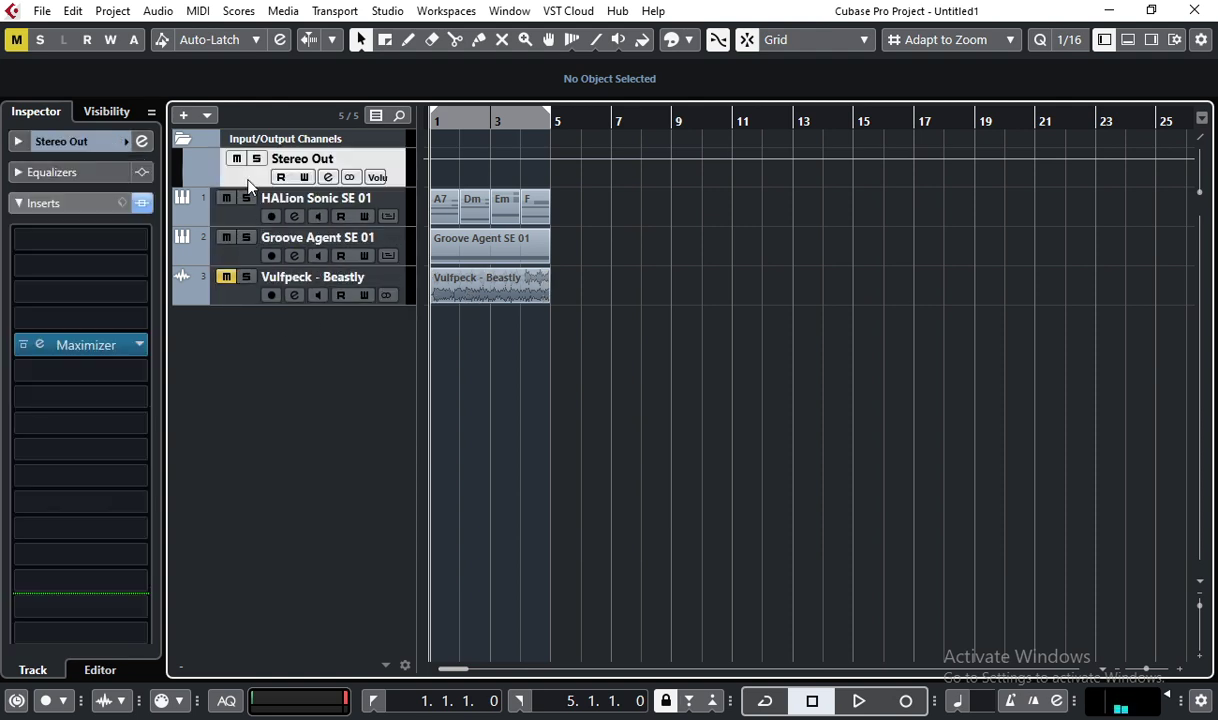
left_click(252, 303)
Unmute and solo the reference track and start playback
key("m")
key("s")
key("space")
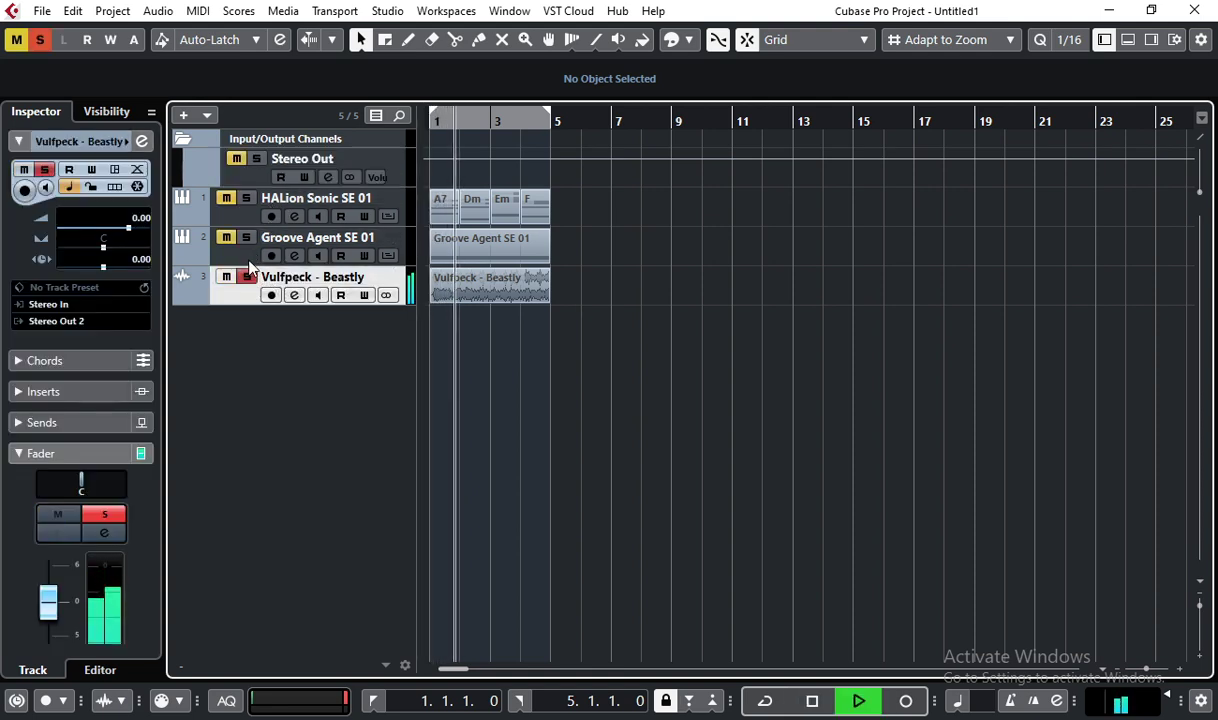
Switch between the reference and the mix several times, leave the reference muted, and stop
left_click(246, 277)
key("m")
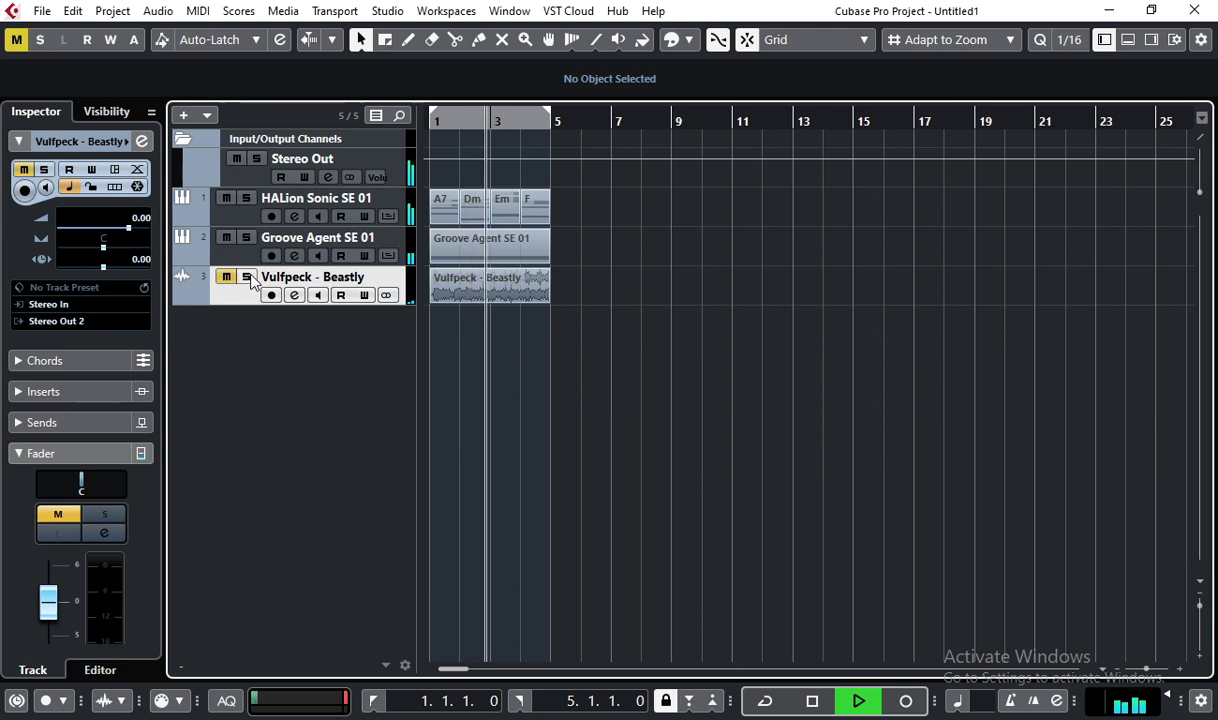
left_click(247, 277)
key("m")
left_click(247, 277)
key("m")
left_click(247, 277)
key("m")
left_click(247, 277)
key("m")
key("space")
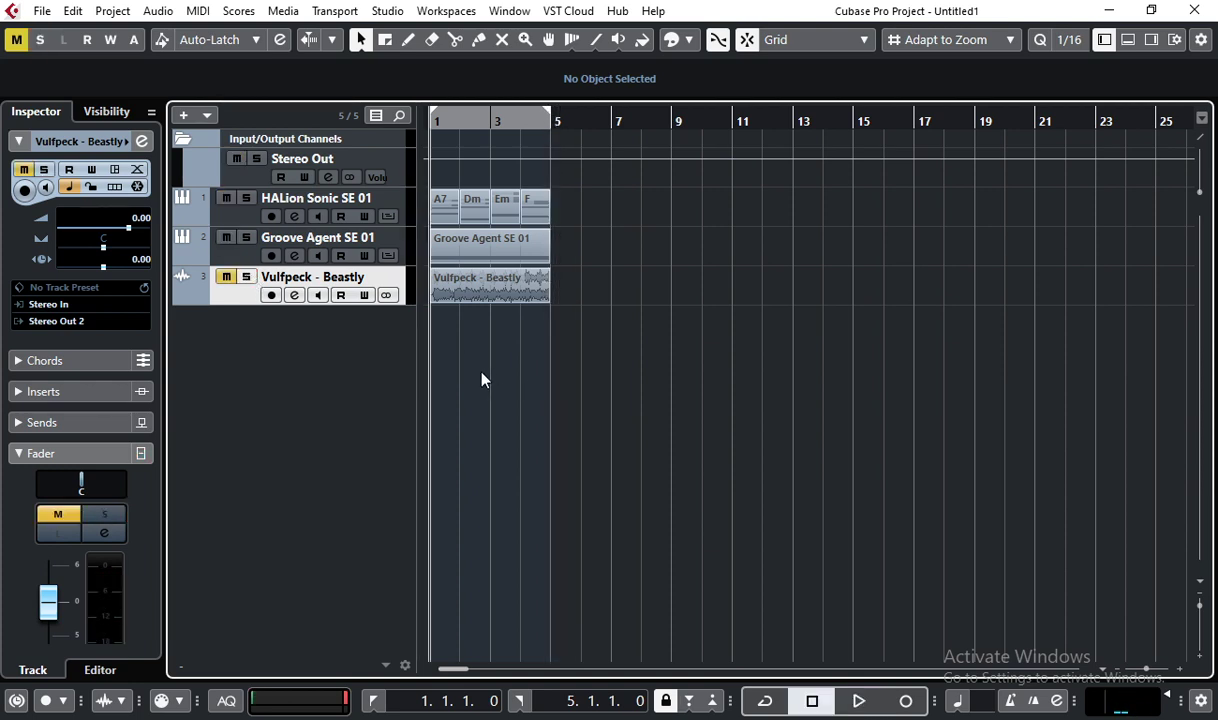
Close the untitled demo project without saving and return to dnb9
key("ctrl+w")
left_click(577, 394)
left_click(566, 398)
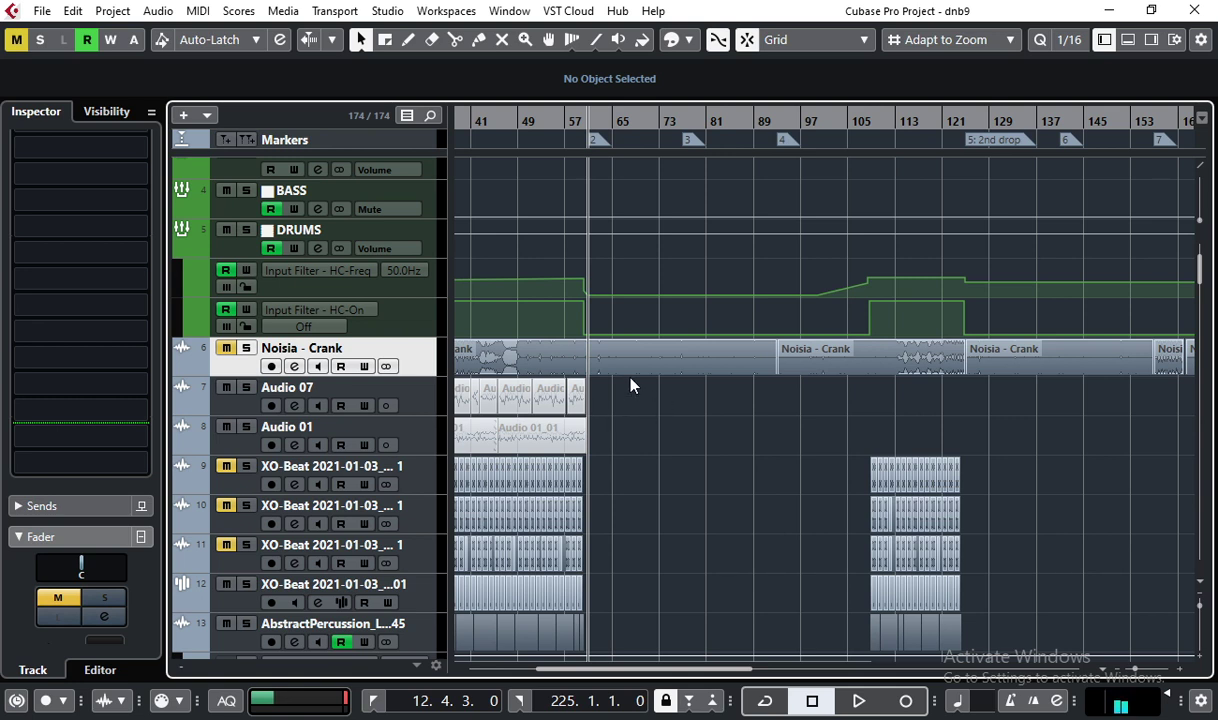
Play dnb9 with the Noisia - Crank reference soloed, then stop and unsolo it
key("space")
key("s")
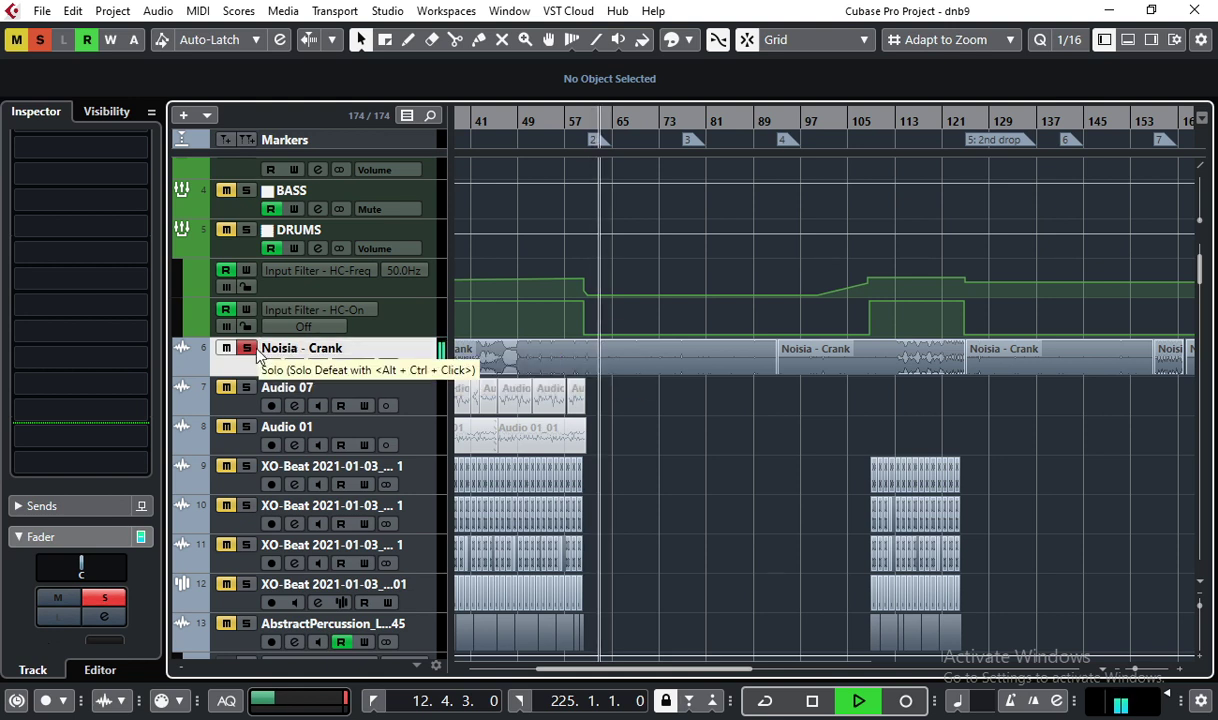
key("space")
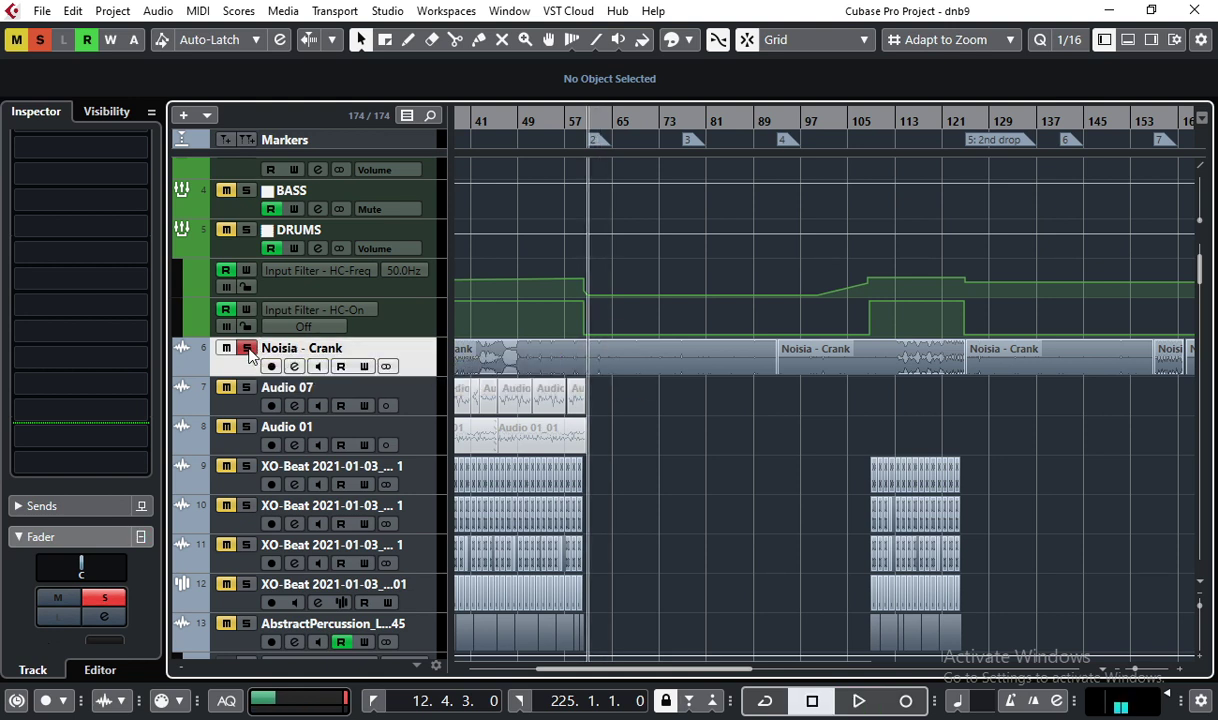
left_click(247, 348)
key("m")
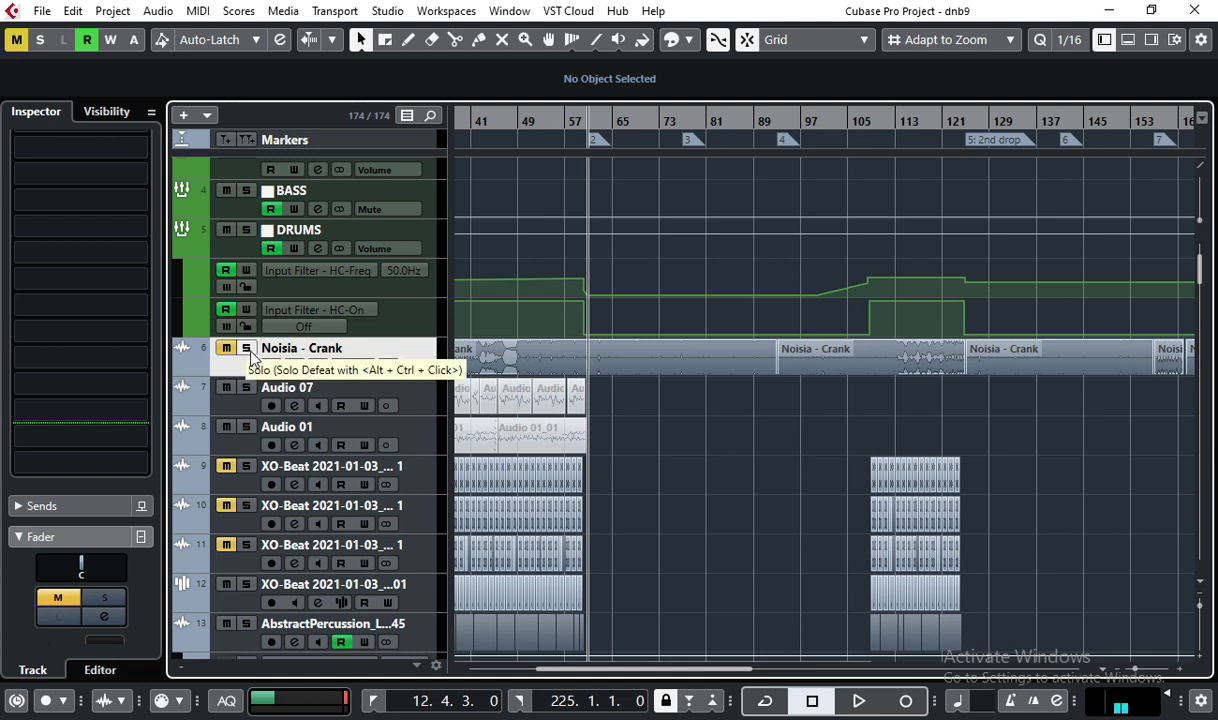
Toggle the Noisia - Crank solo on and off twice during playback, then stop
key("space")
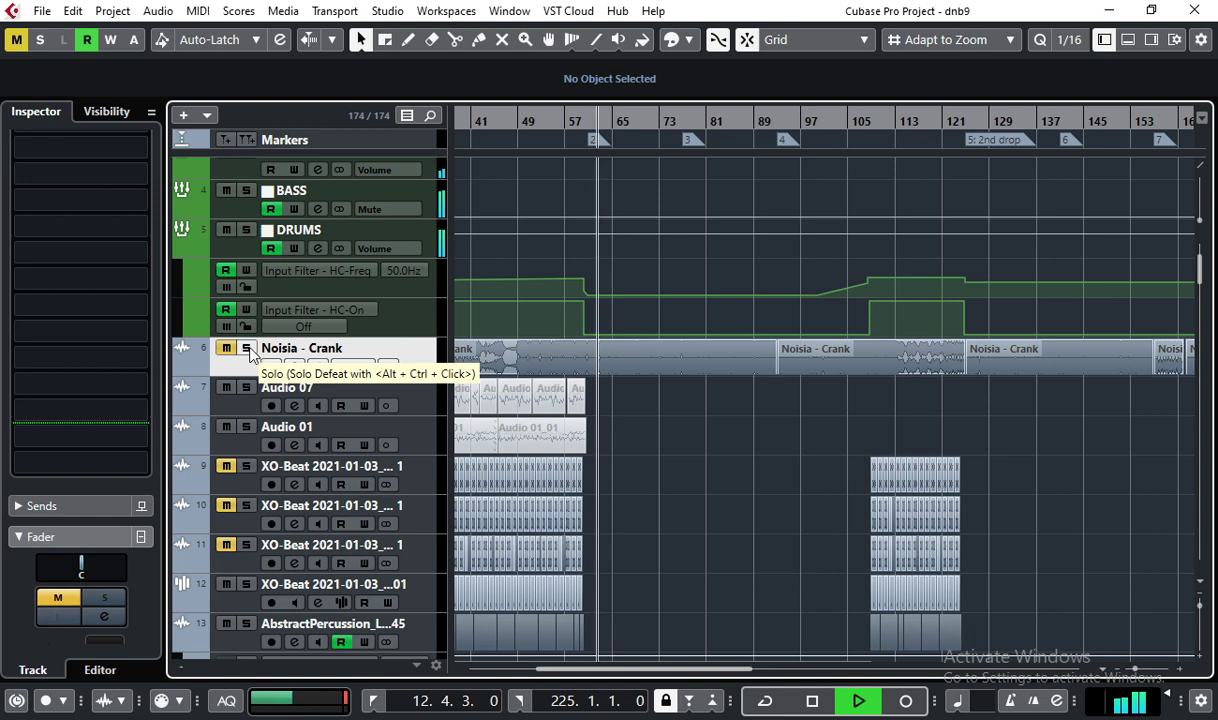
left_click(247, 350)
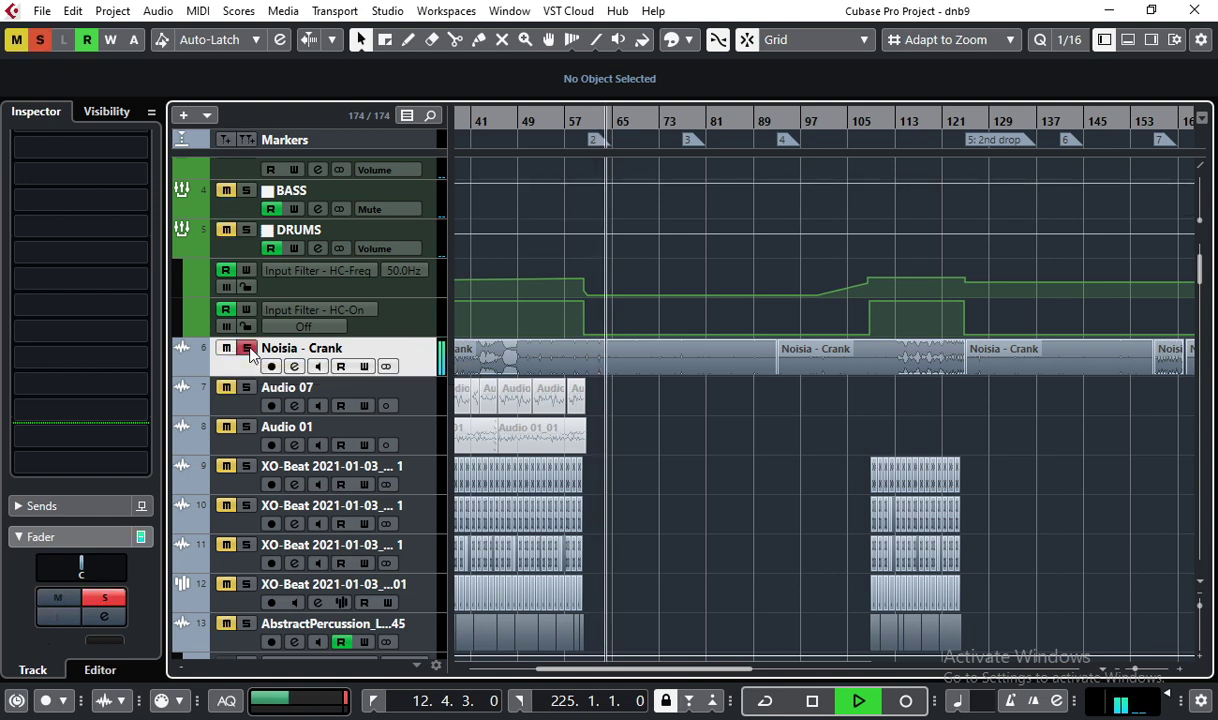
left_click(247, 349)
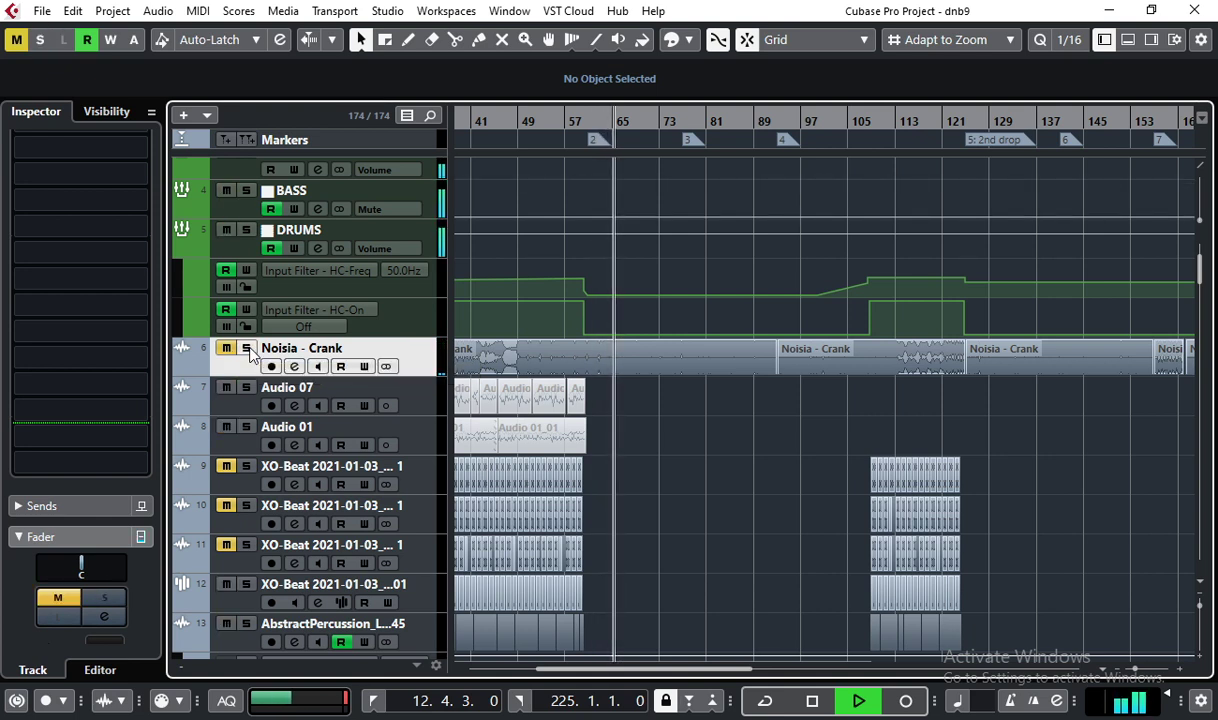
left_click(247, 349)
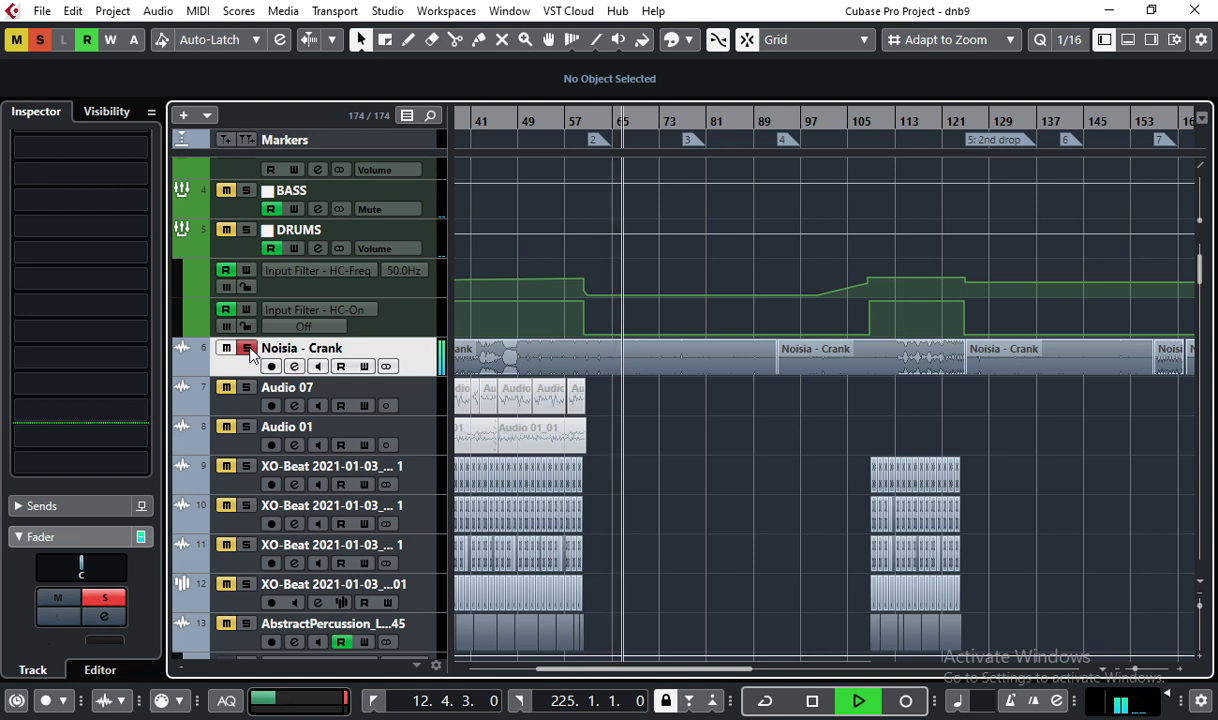
left_click(247, 349)
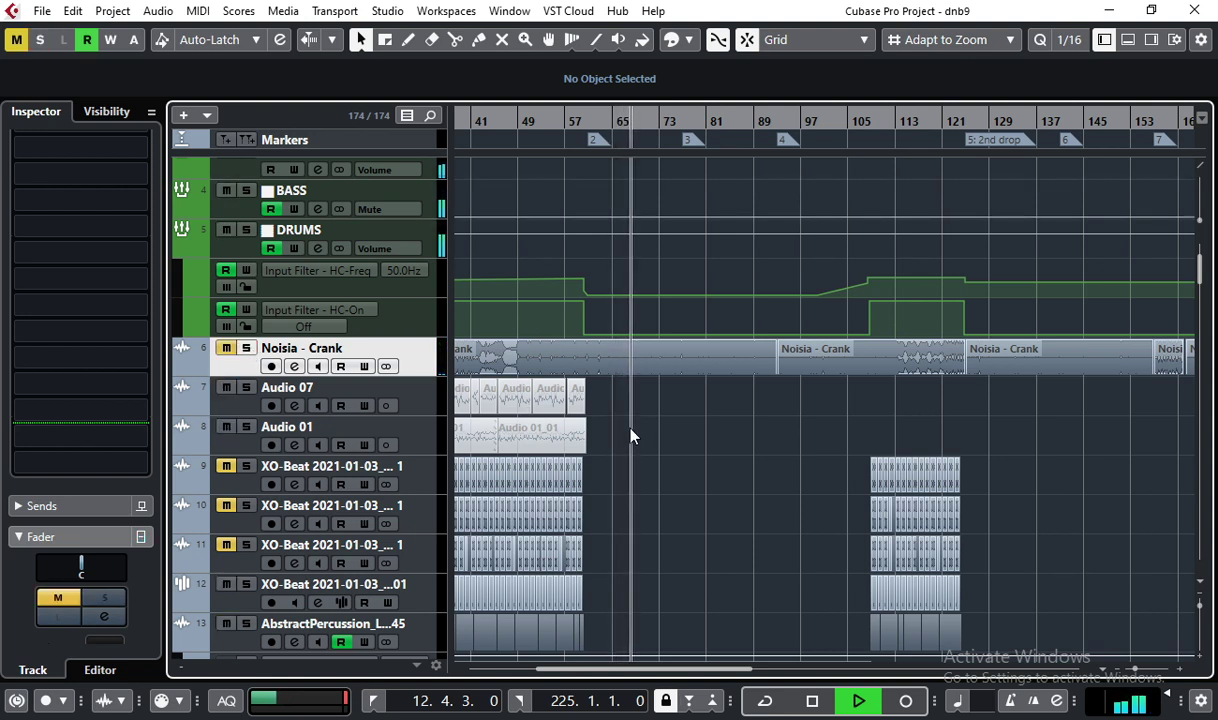
key("space")
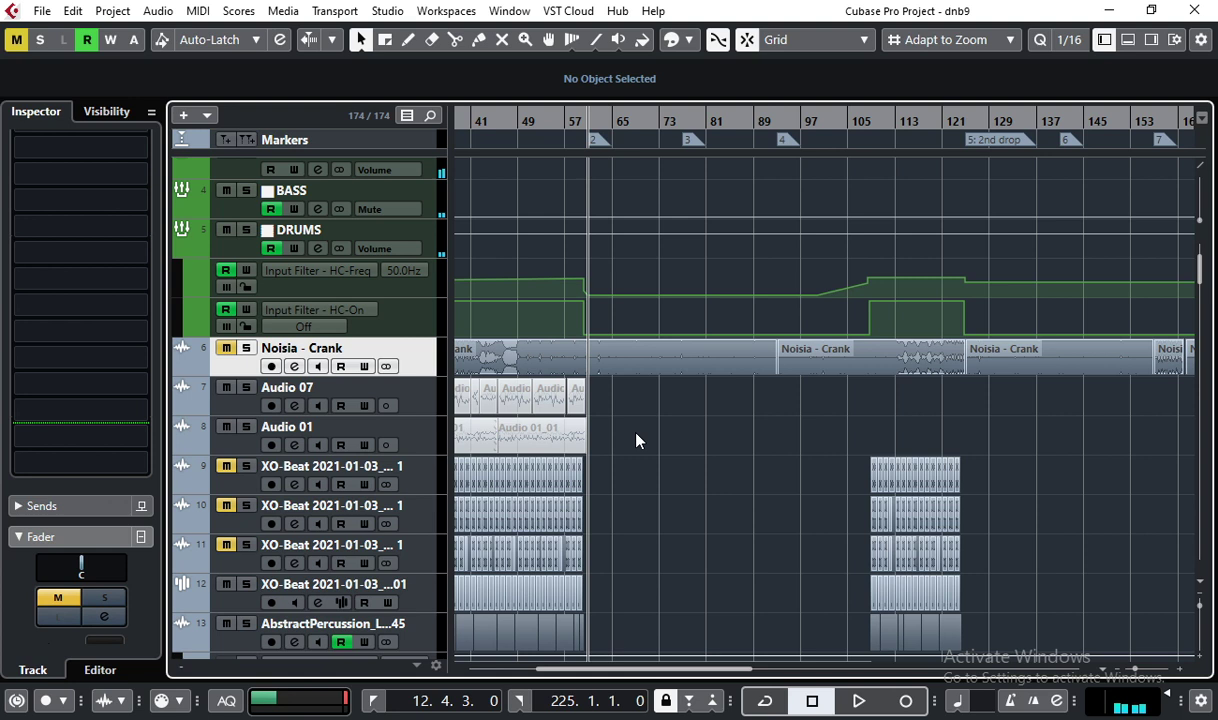
scroll(638, 440, "up", 3)
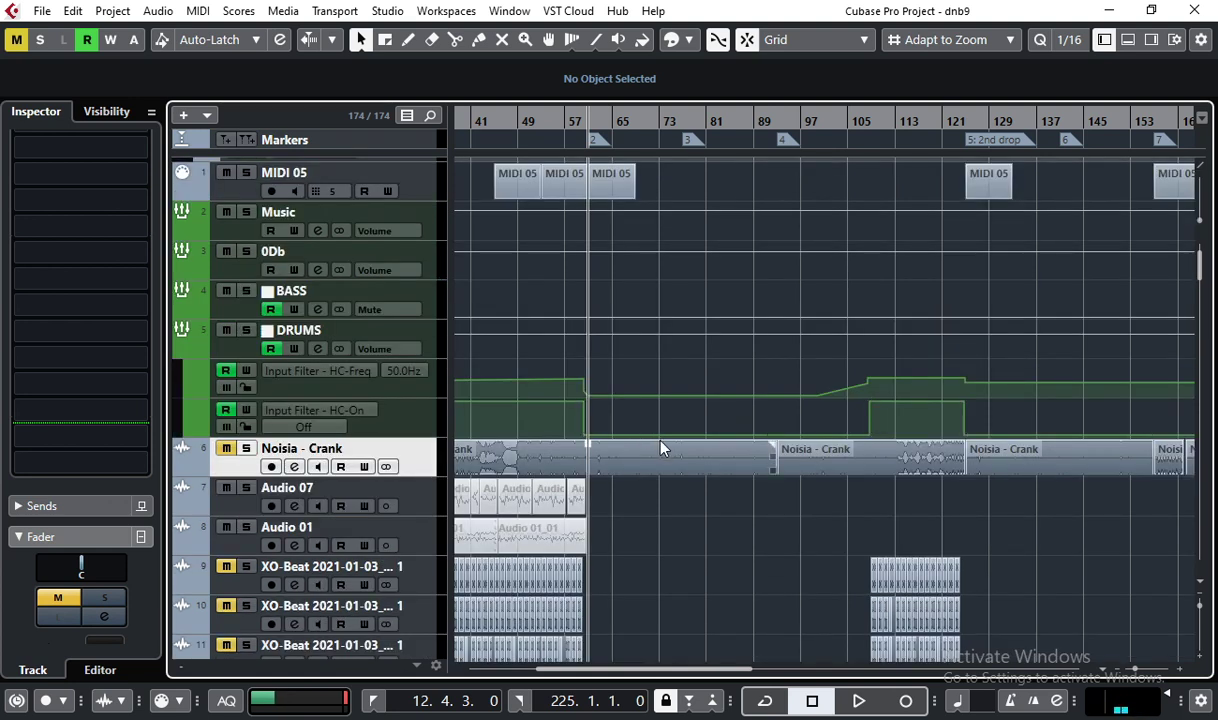
left_click(1152, 40)
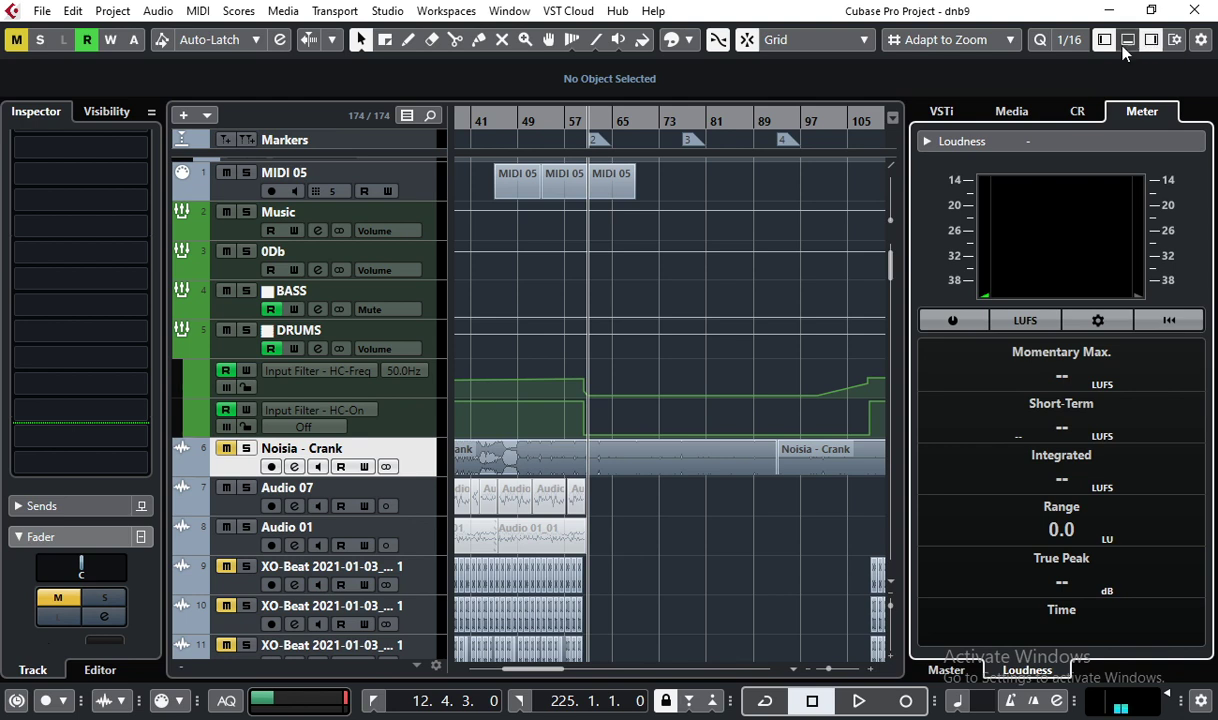
left_click(1077, 113)
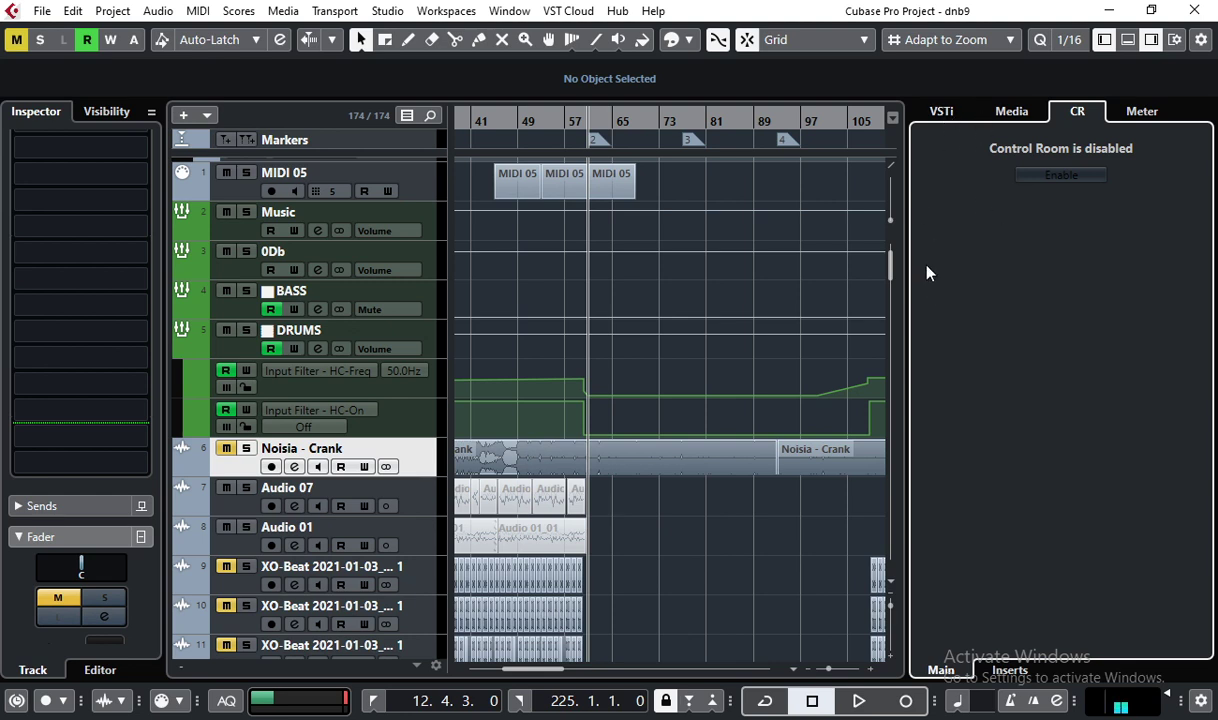
left_click_drag(909, 266, 1104, 264)
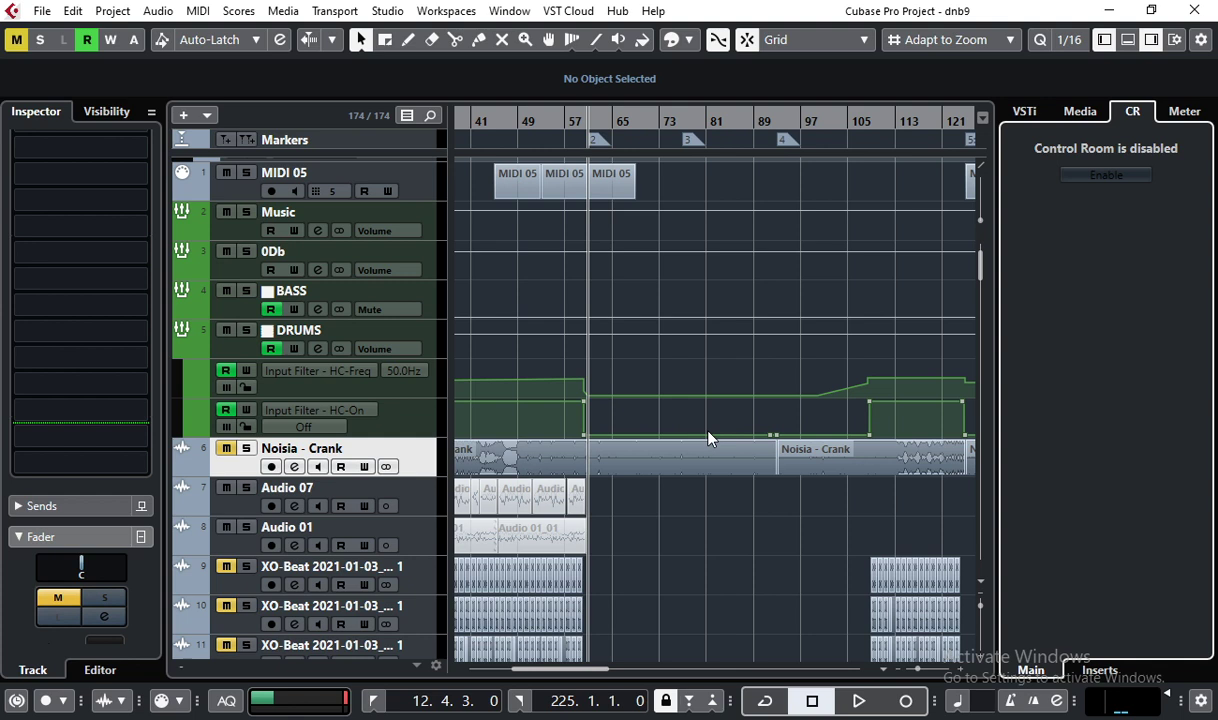
left_click(1184, 111)
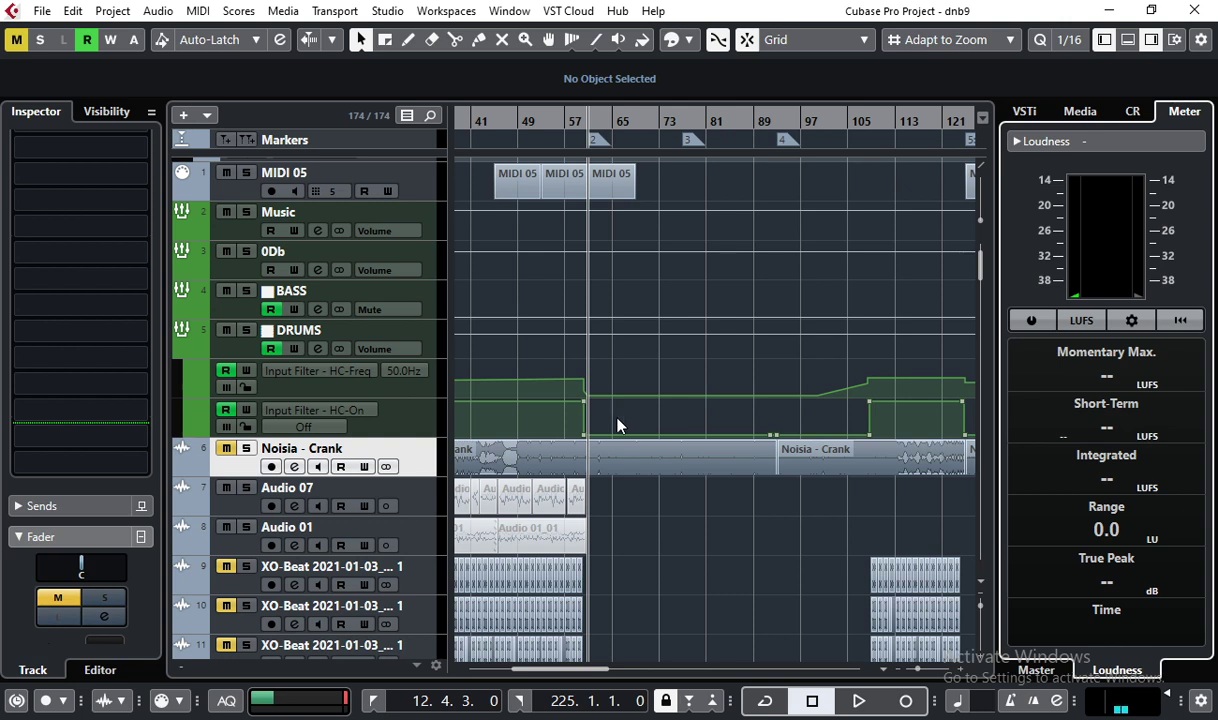
left_click(1148, 42)
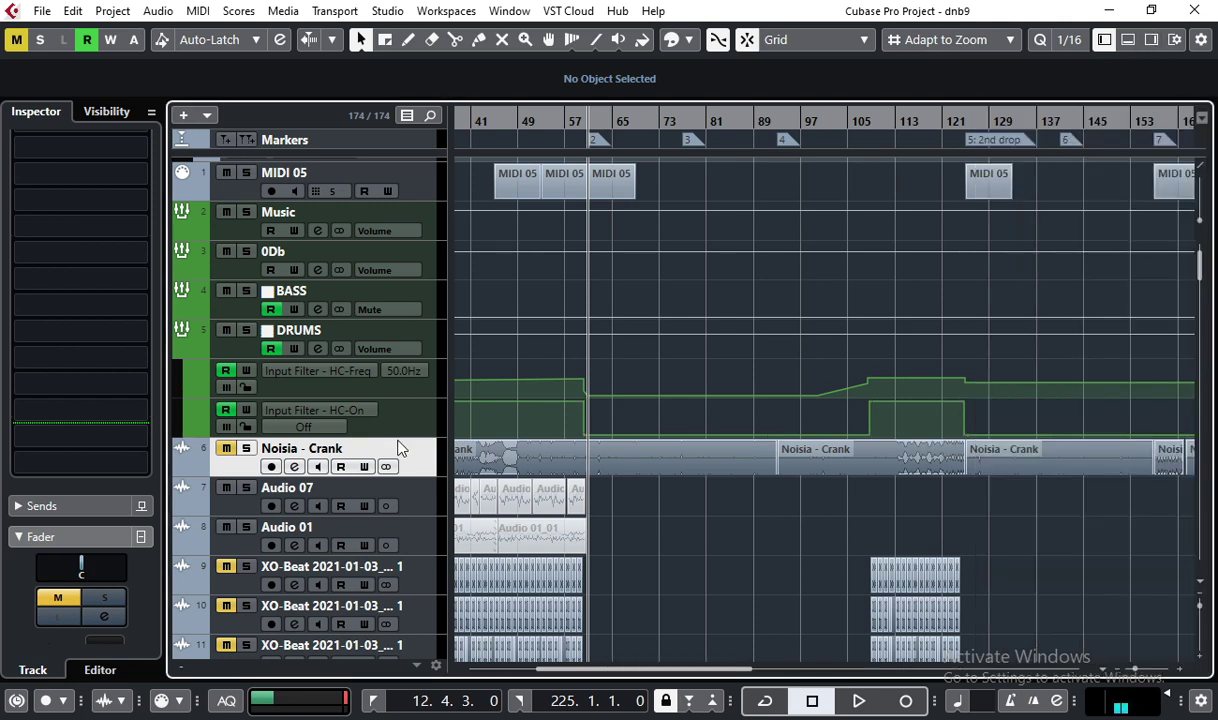
key("F4")
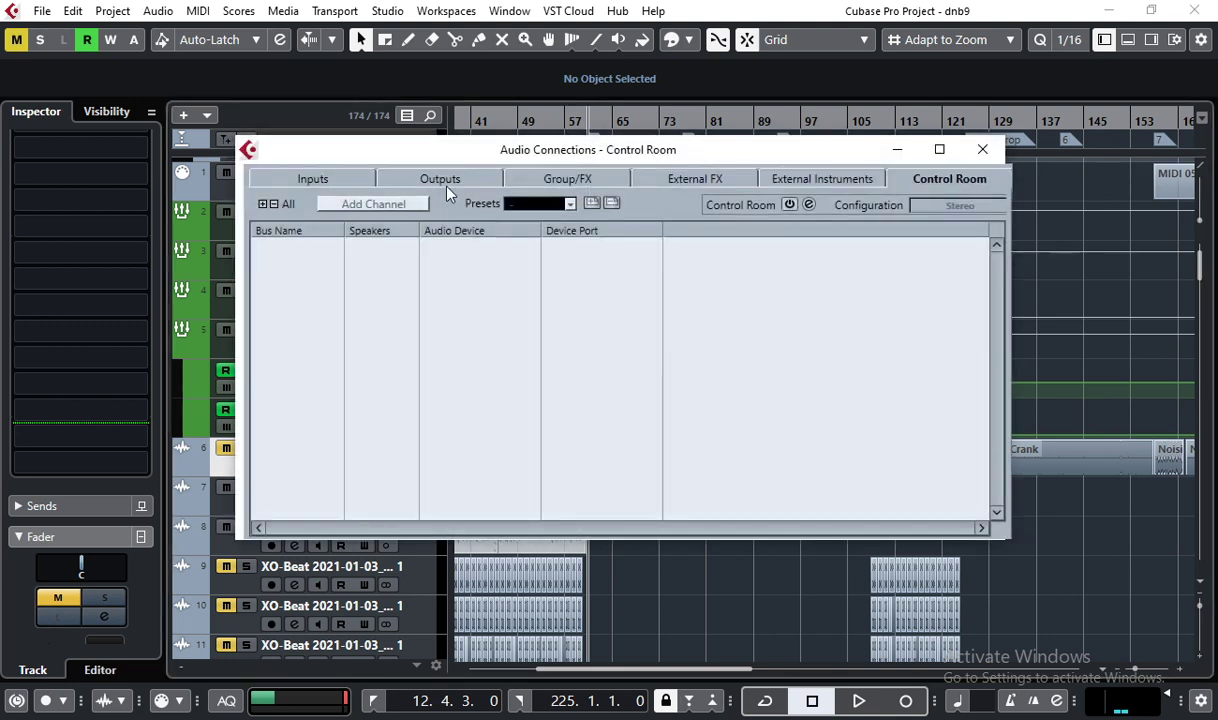
left_click(442, 181)
key("F4")
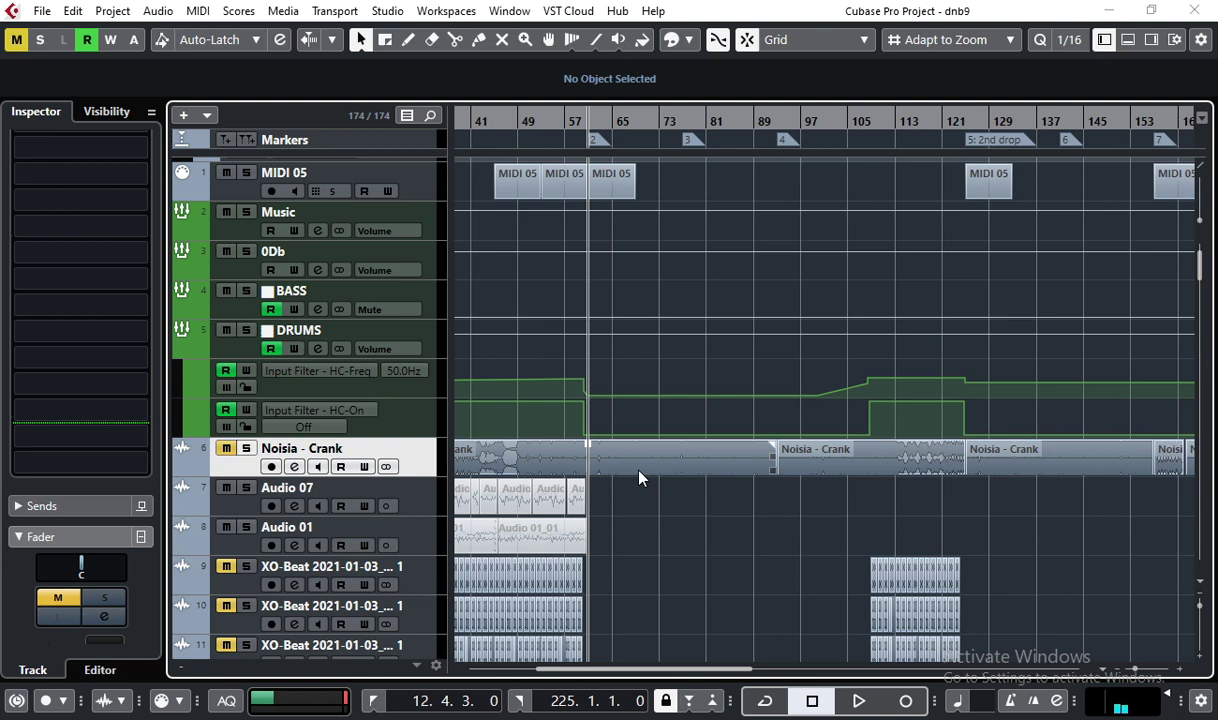
key("F4")
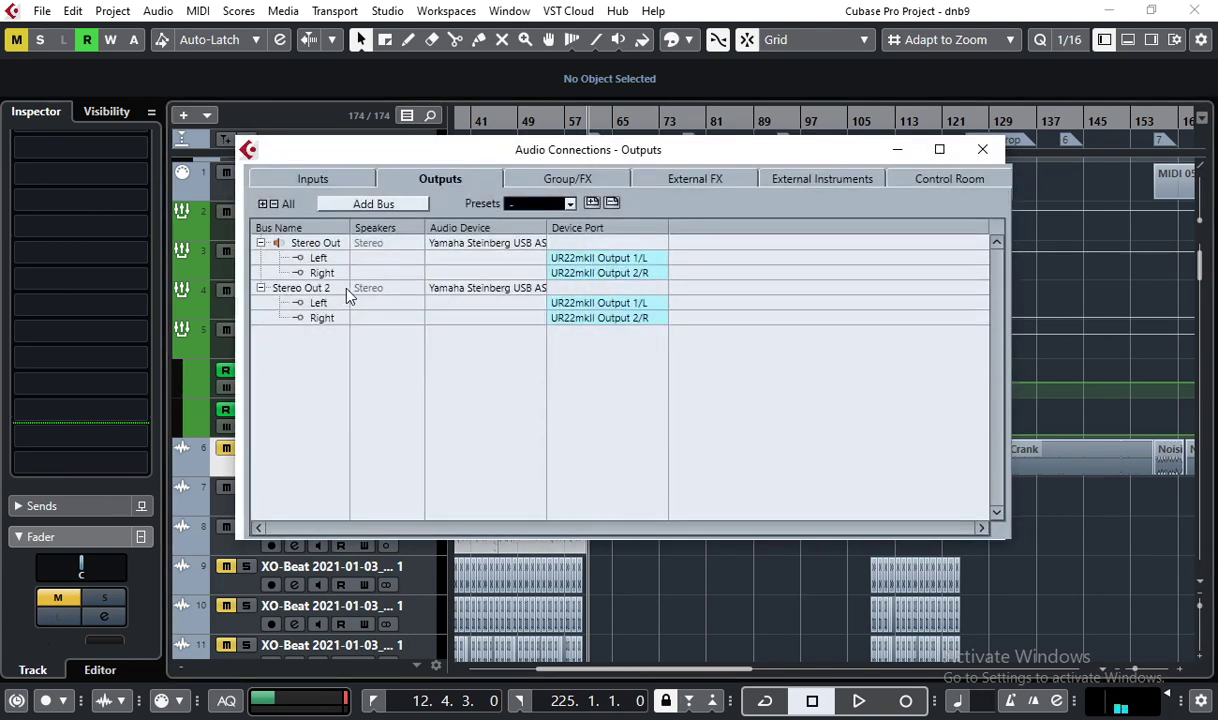
key("F4")
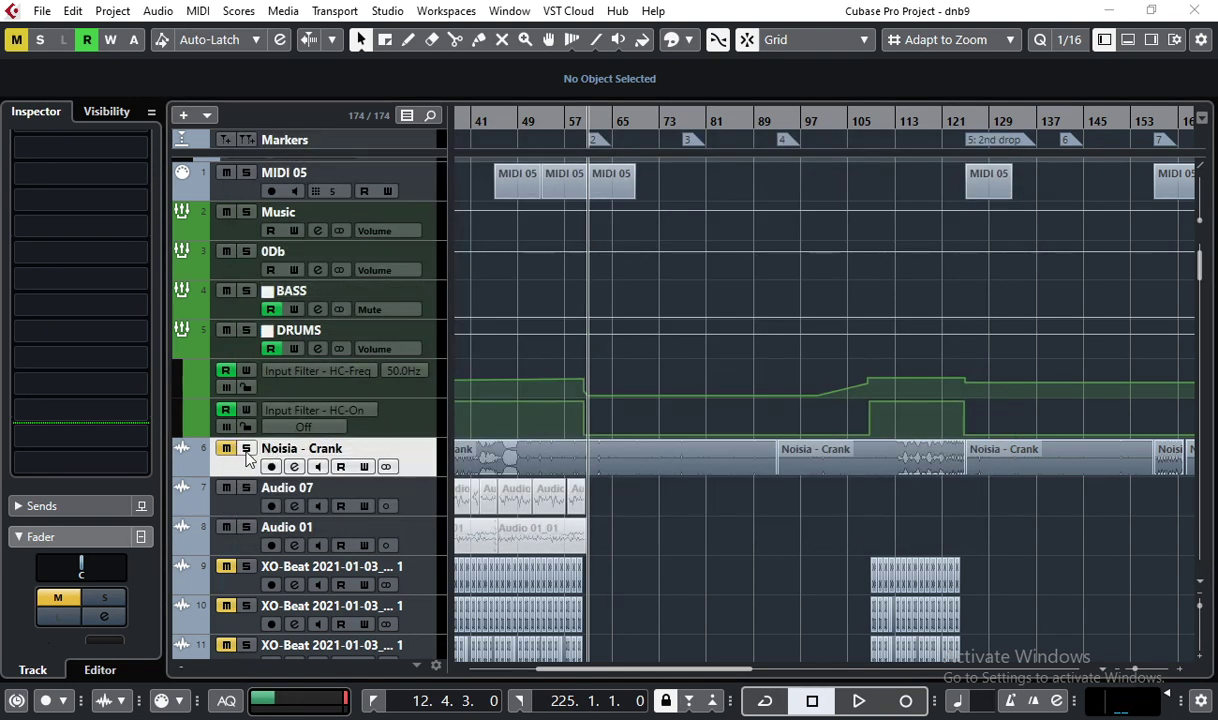
Solo then unsolo Noisia - Crank, and scroll up to the Input/Output Channels folder
left_click(248, 449)
left_click(247, 449)
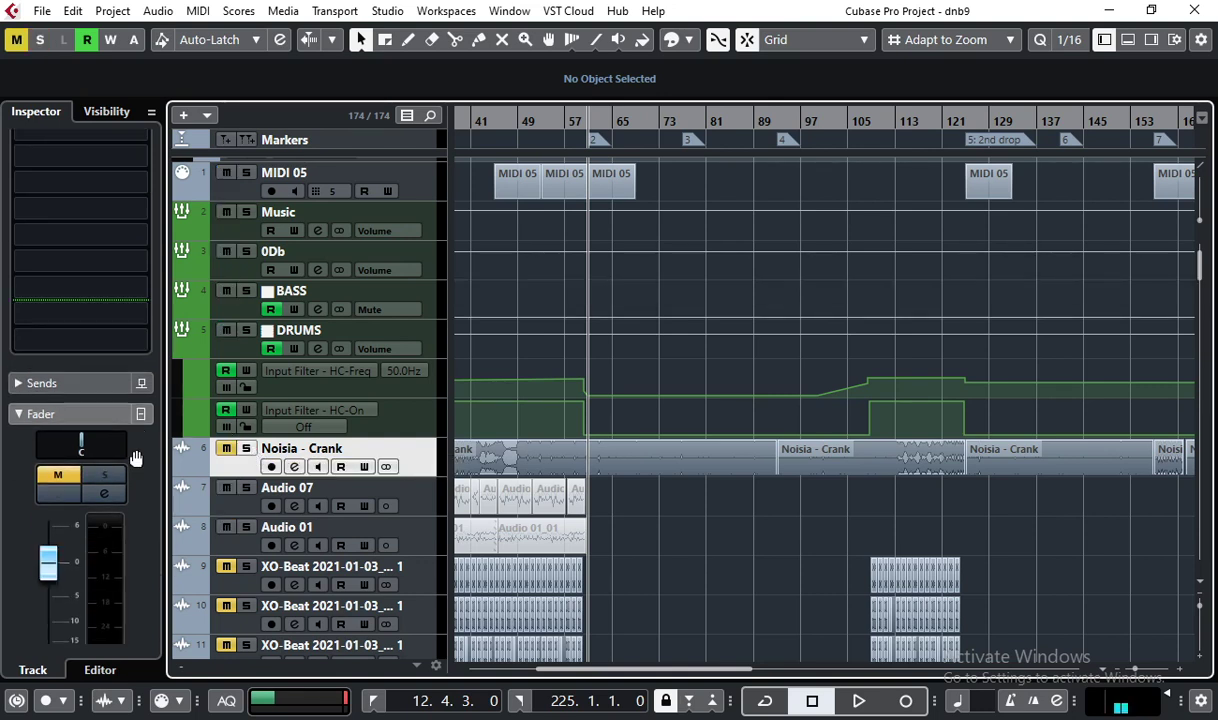
left_click_drag(136, 458, 140, 273)
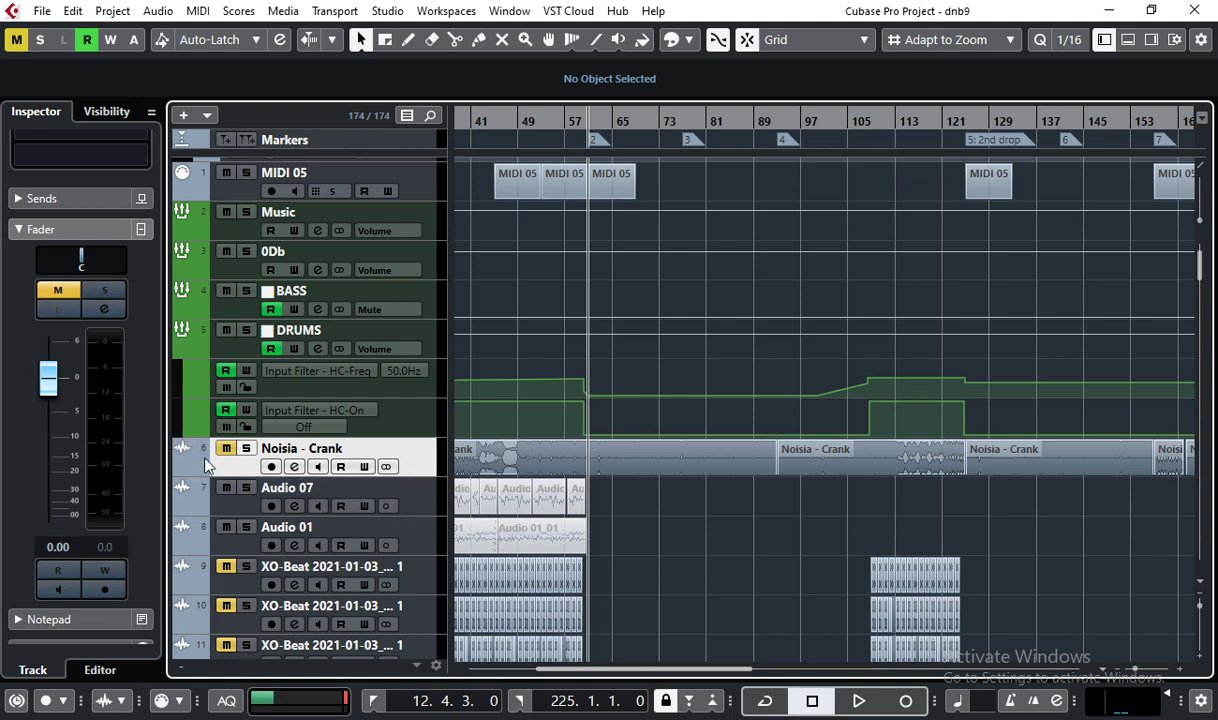
Select the Stereo Out track and scroll its Inserts to show the Brickwall Limiter
scroll(285, 480, "up", 3)
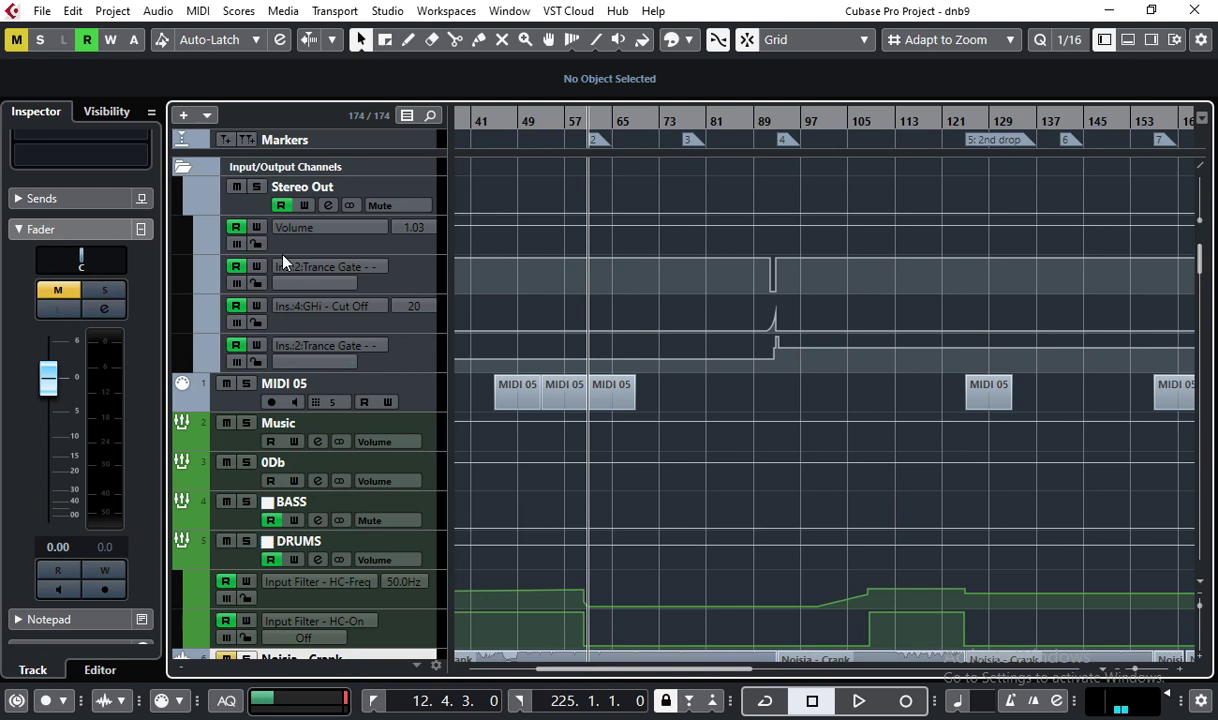
left_click(300, 188)
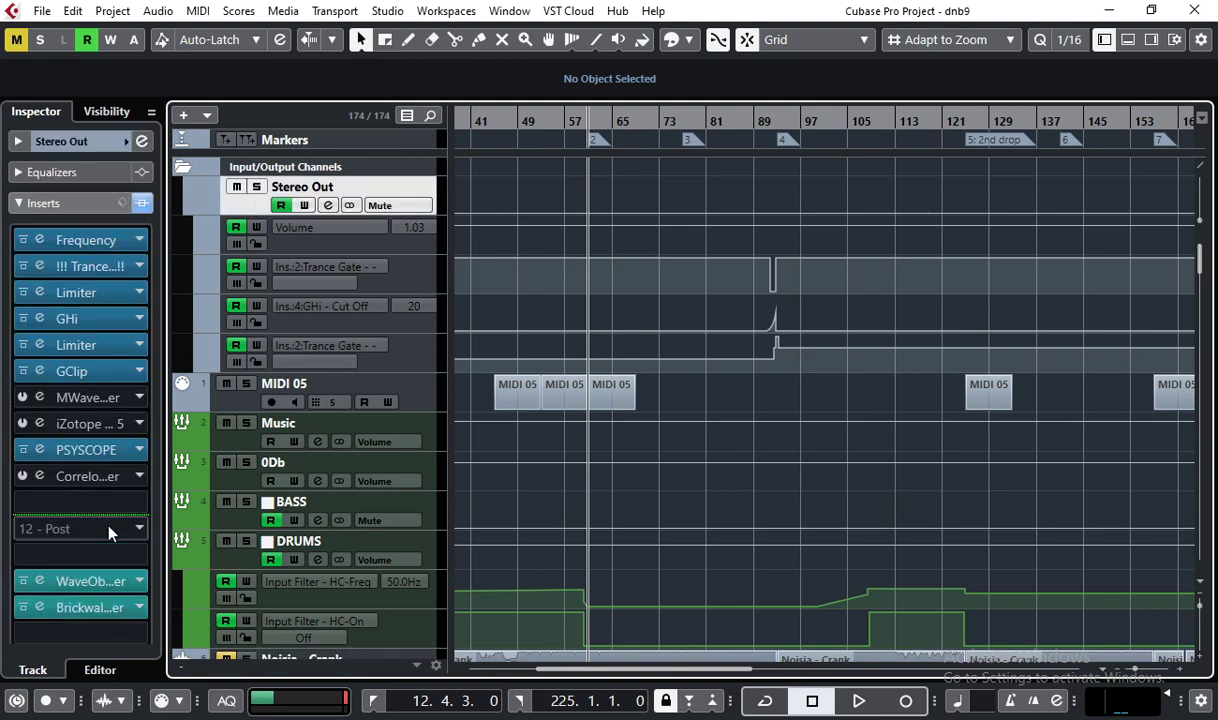
scroll(87, 420, "down", 5)
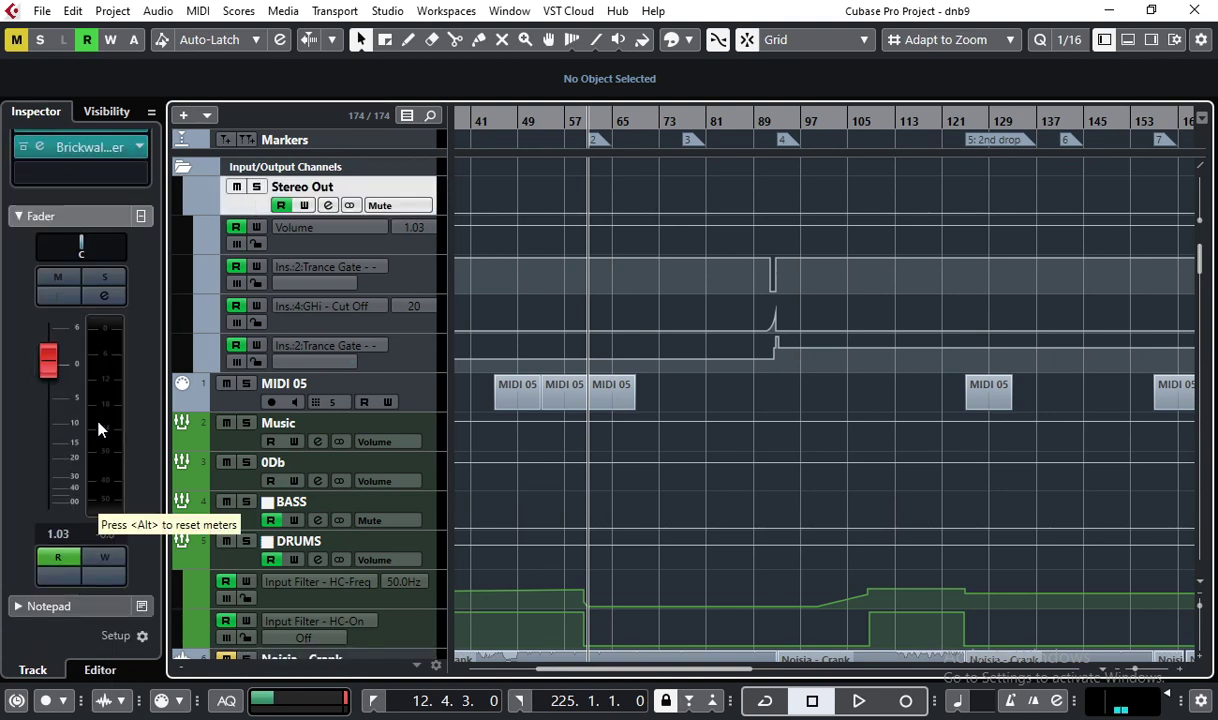
scroll(112, 430, "up", 2)
scroll(115, 460, "up", 2)
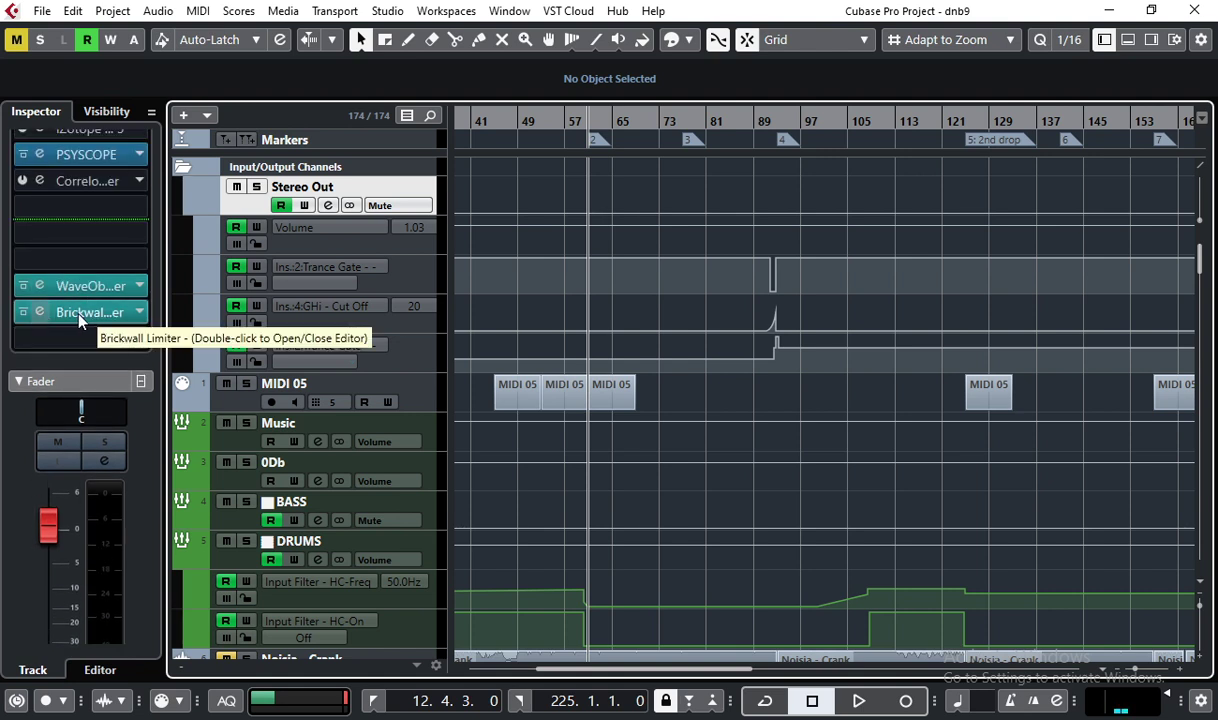